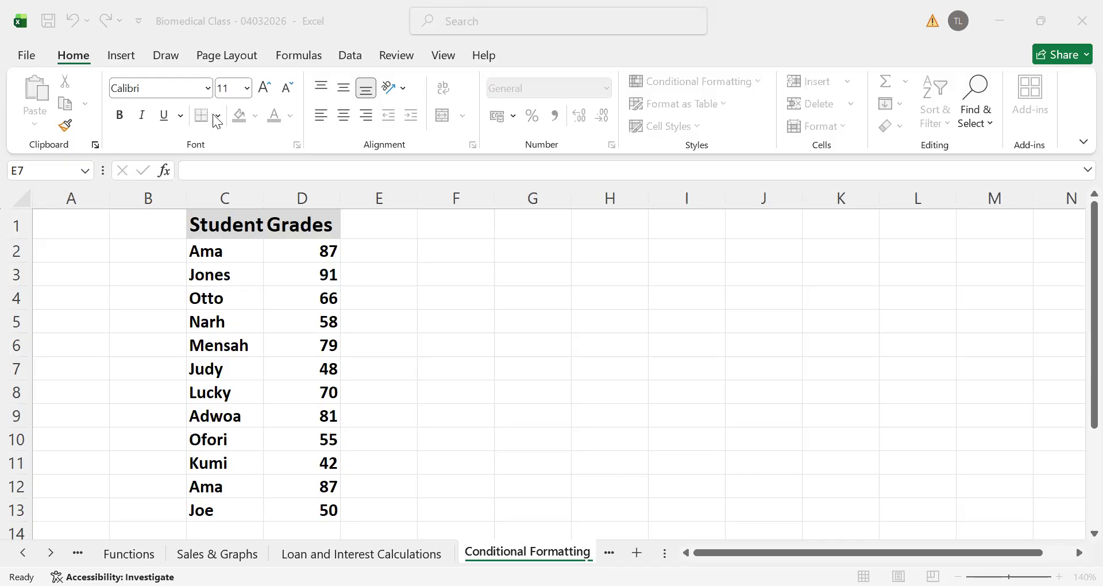
click(179, 190)
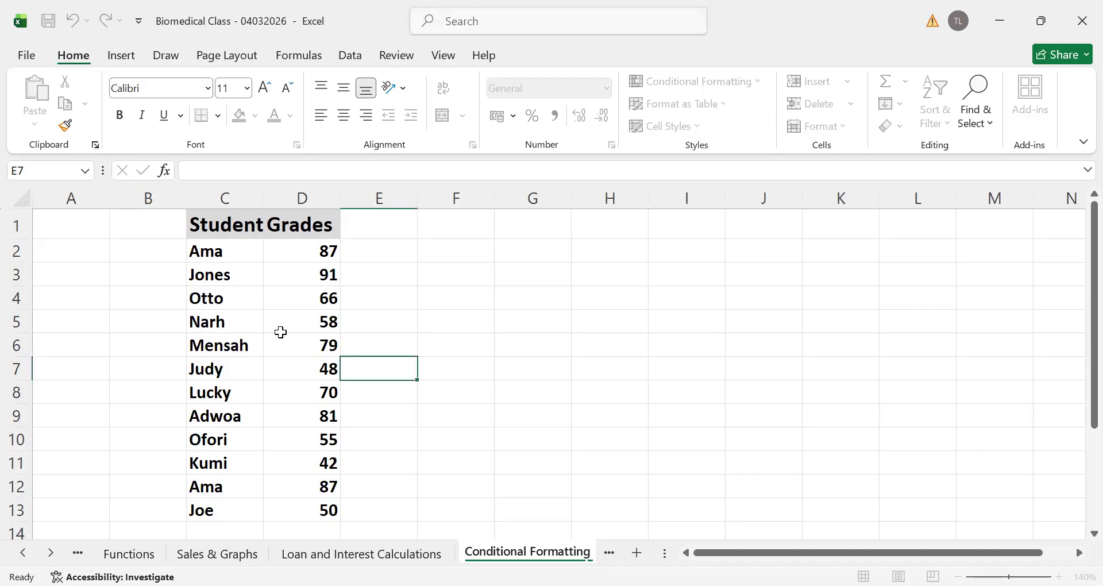
click(206, 228)
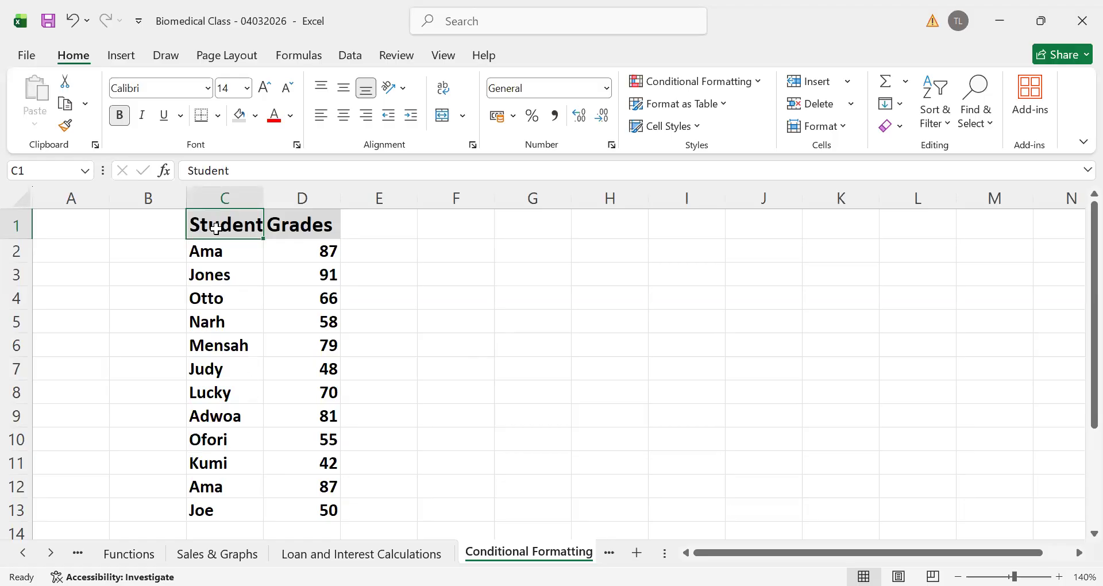
click(304, 235)
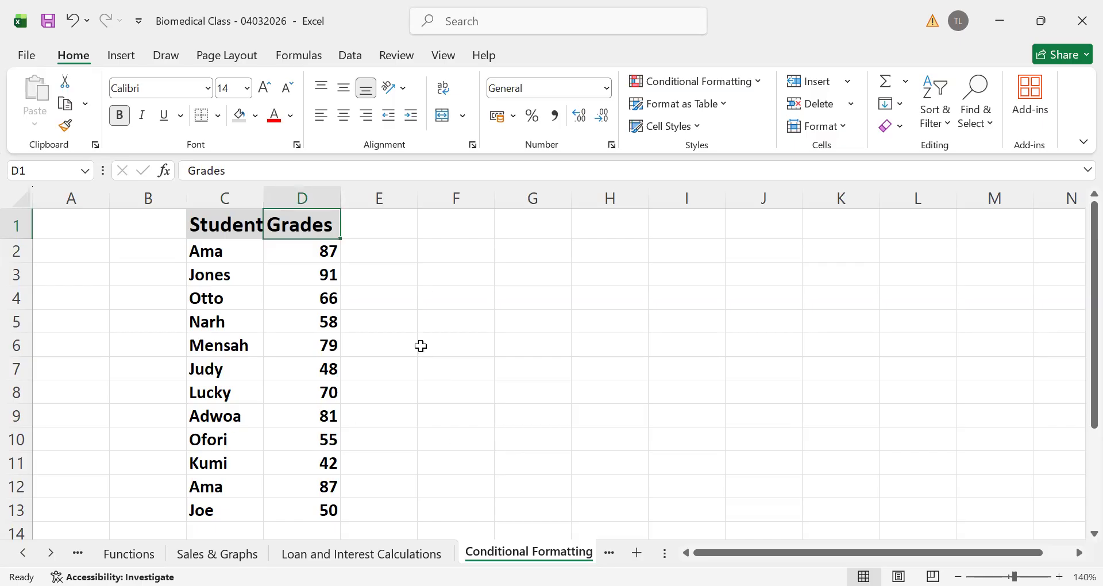
click(477, 376)
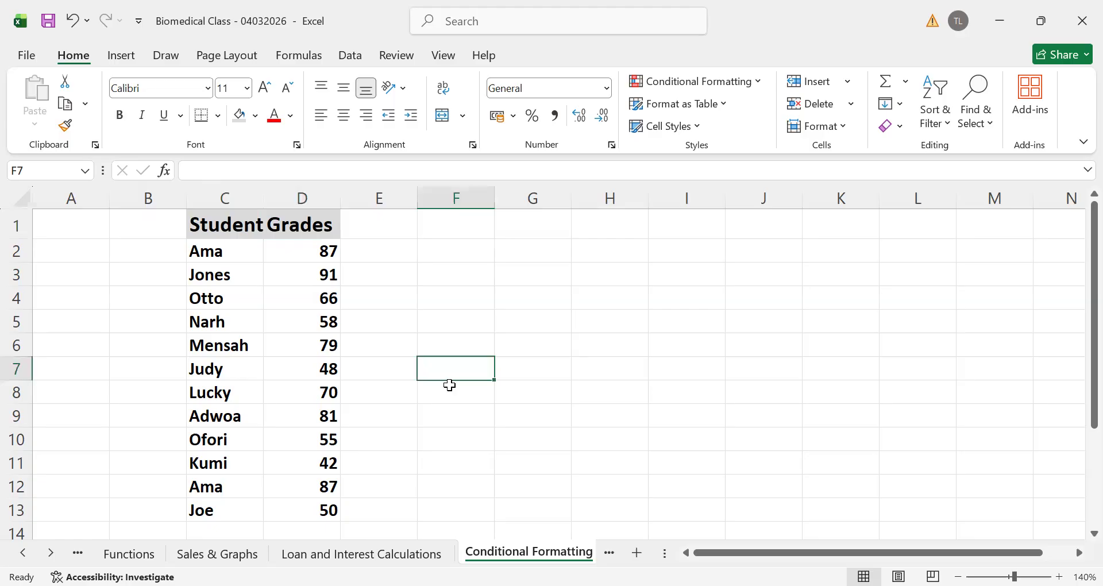
click(316, 321)
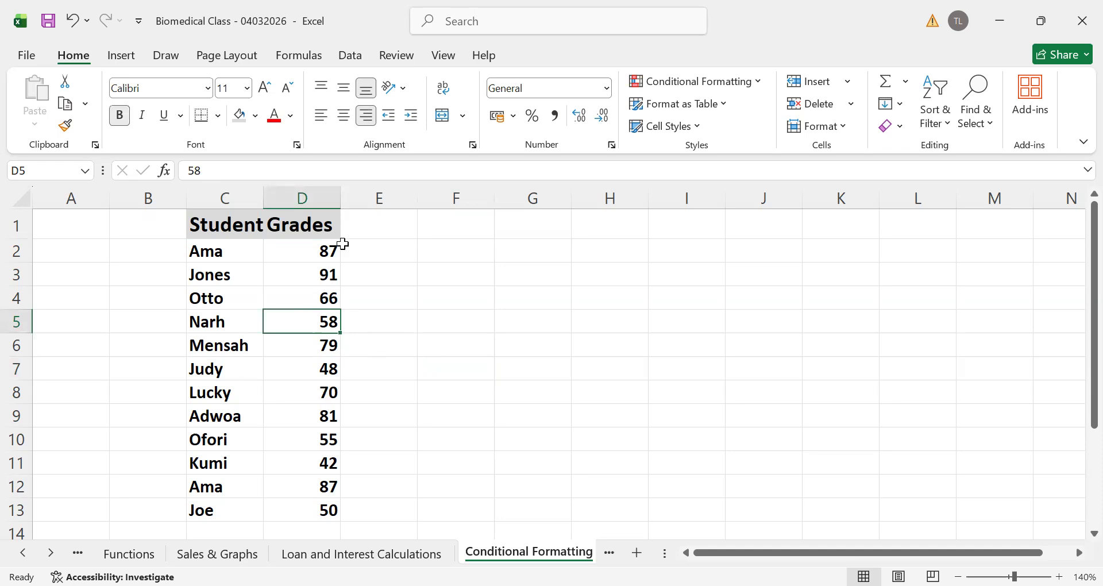
Start a Less Than highlight rule on the grades in D2:D13 with a threshold of 50
click(303, 248)
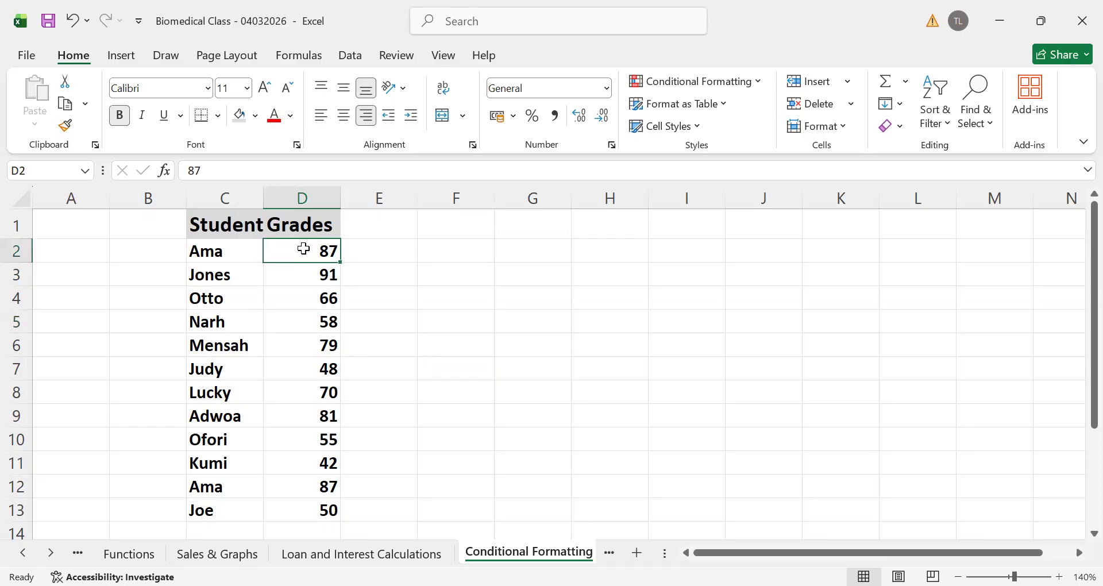
drag(304, 248, 319, 509)
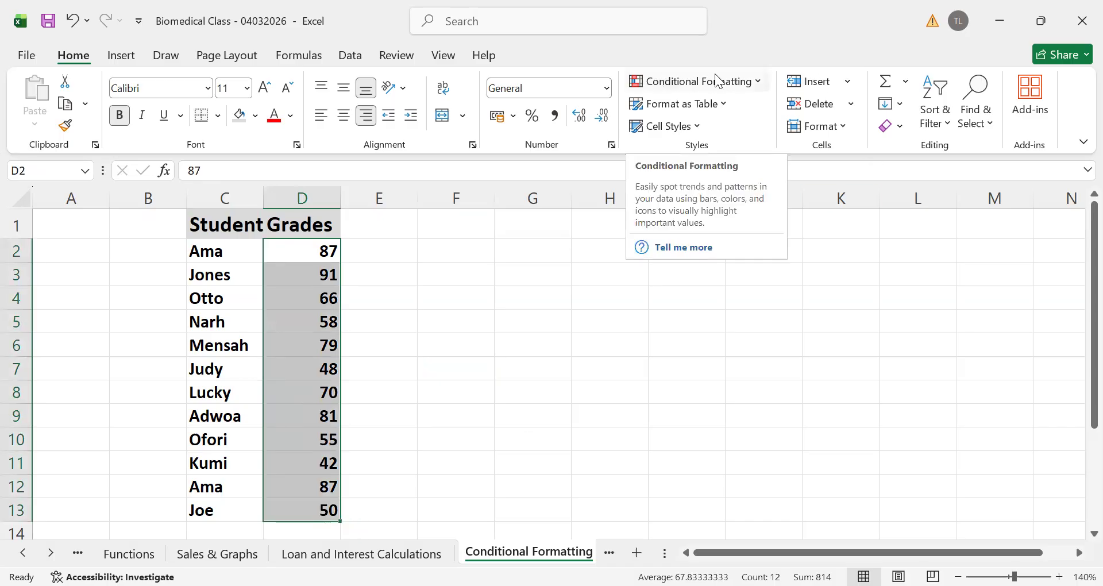
click(756, 84)
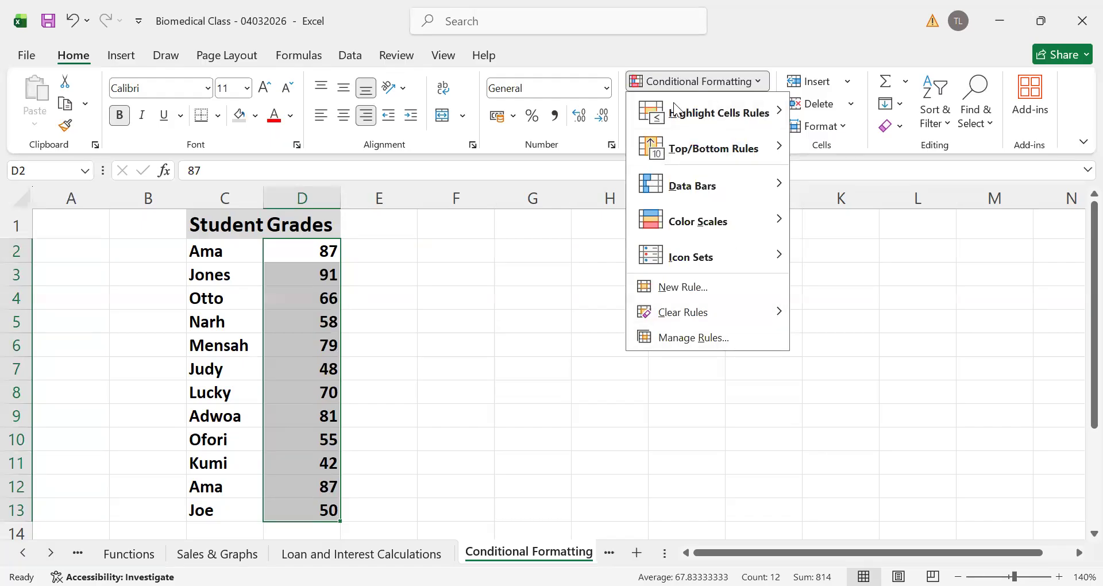
mouse_move(679, 114)
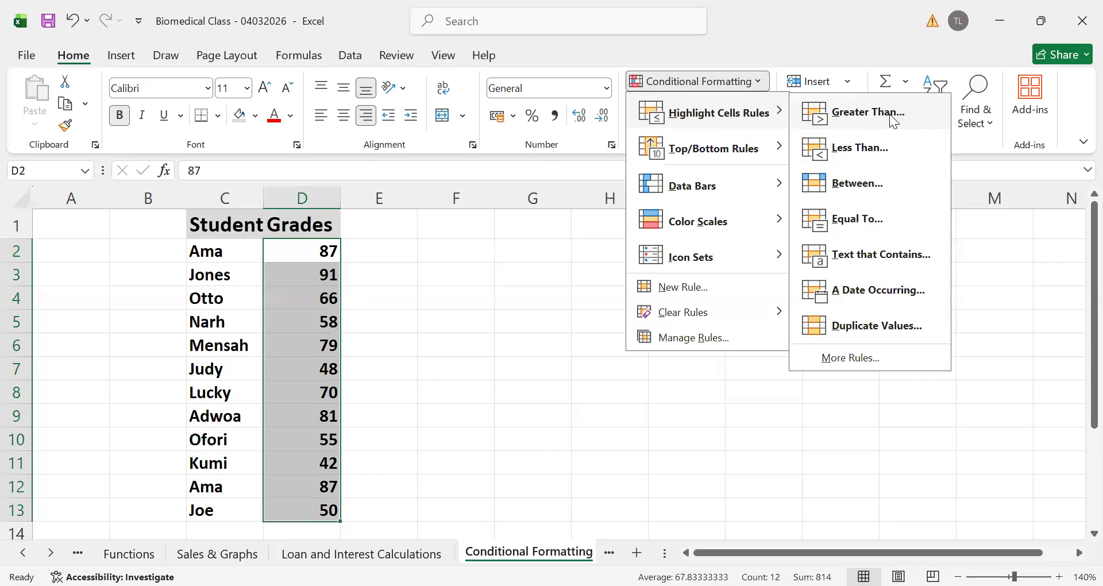
click(858, 150)
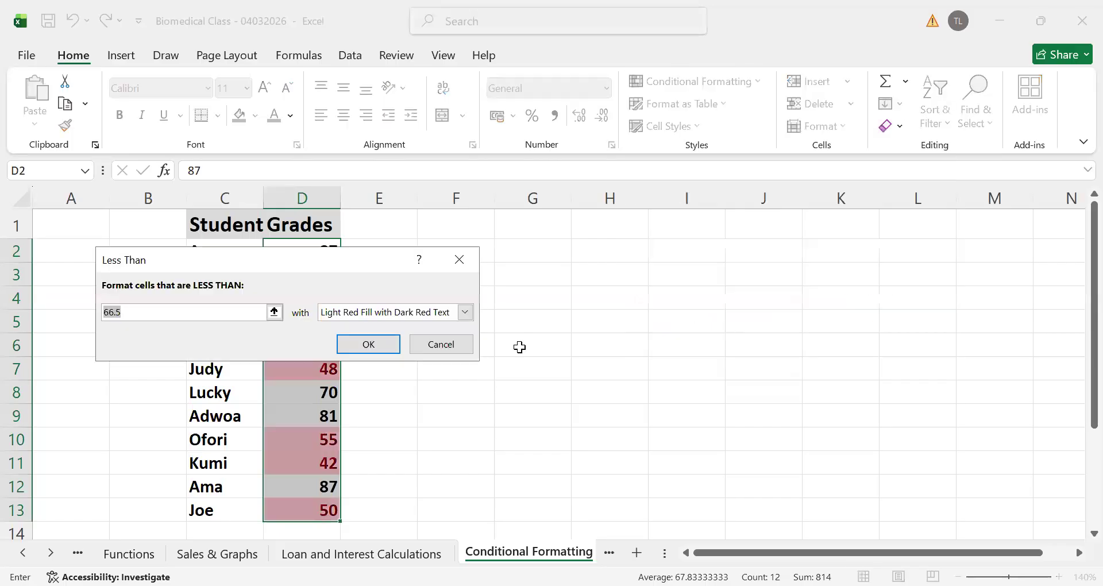
click(150, 309)
double_click(150, 309)
click(150, 308)
key(BackSpace)
key(BackSpace)
key(BackSpace)
key(BackSpace)
text(50)
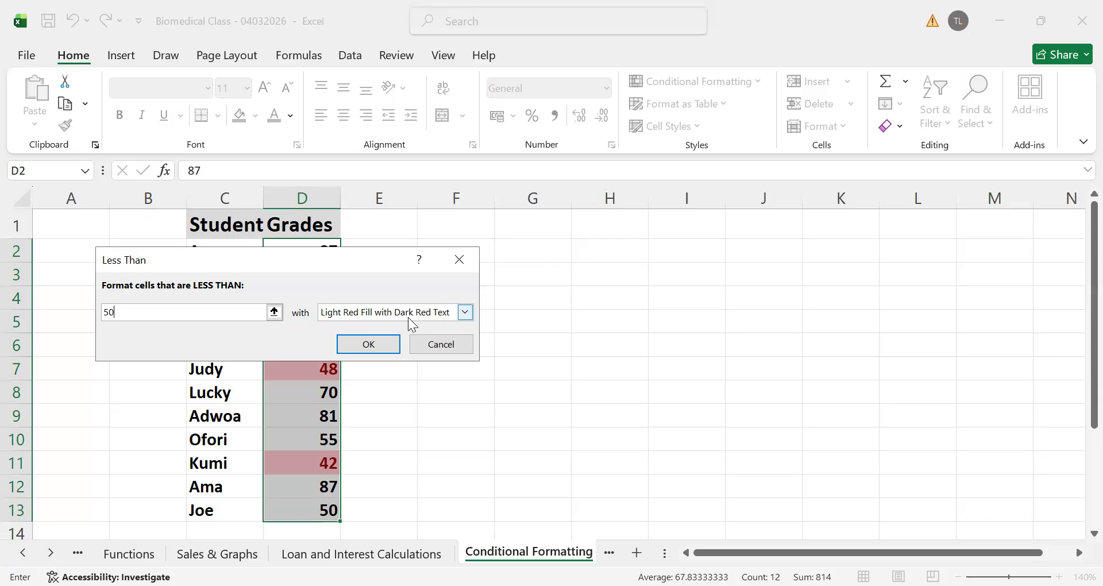
Apply the Less Than rule to the grades using Light Red Fill with Dark Red Text
click(468, 313)
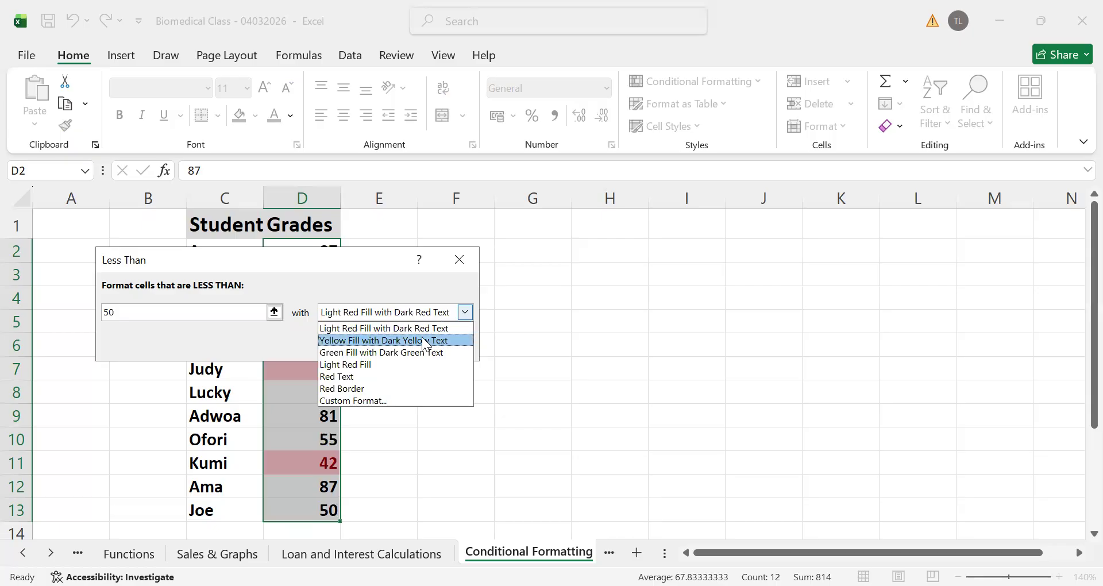
click(405, 328)
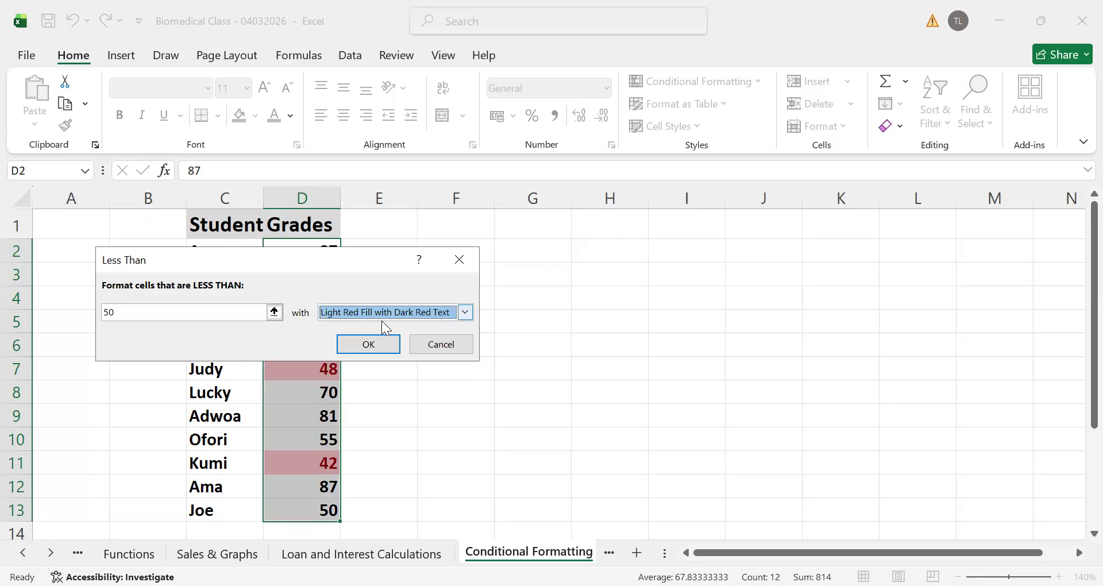
click(370, 338)
click(437, 401)
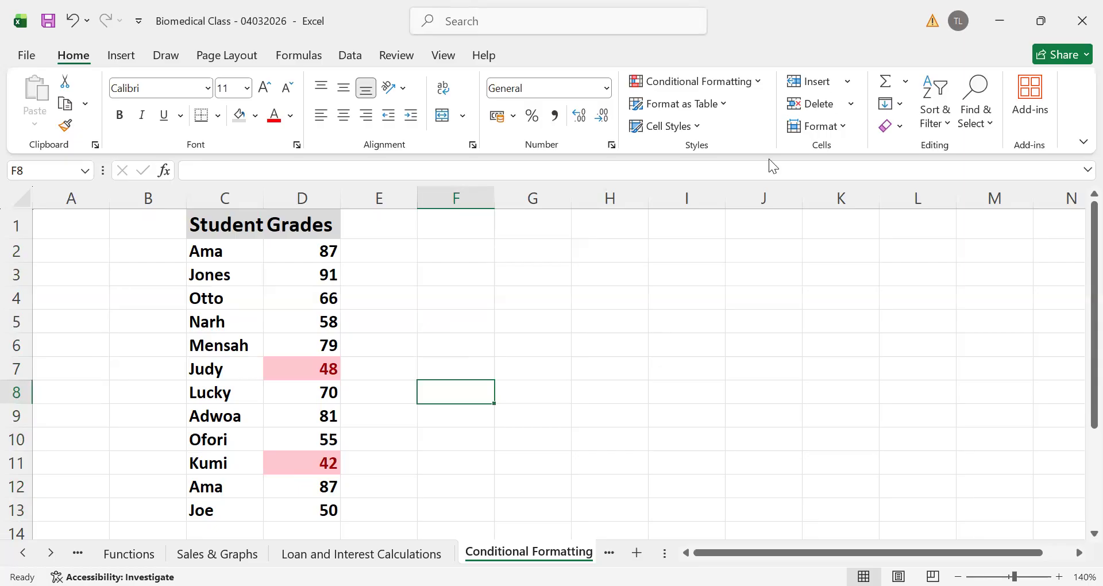
click(440, 458)
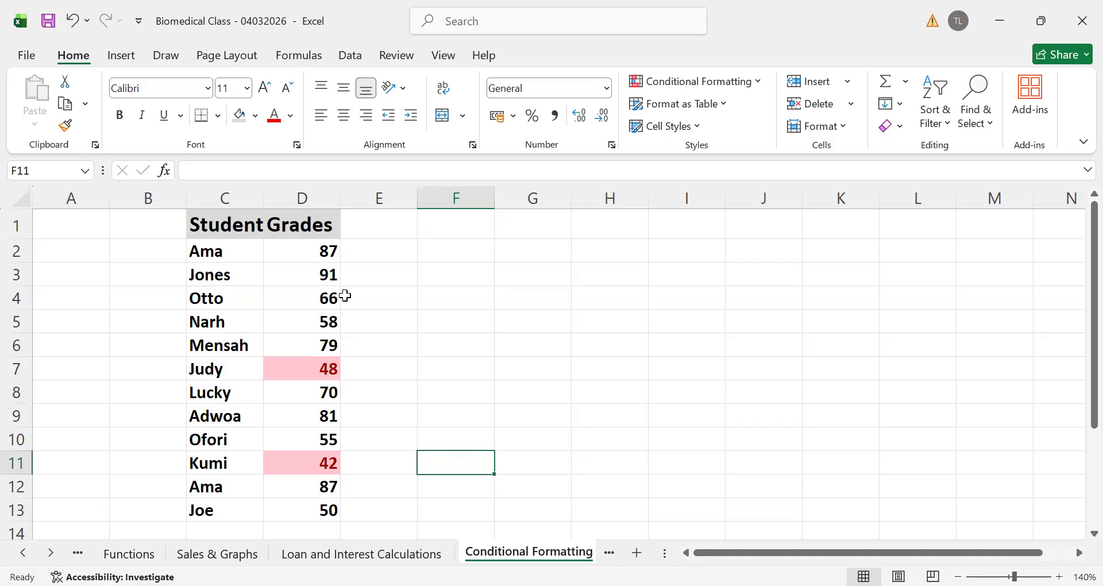
Start a Greater Than highlight rule on the grades in D2:D13 with a threshold of 60
click(284, 248)
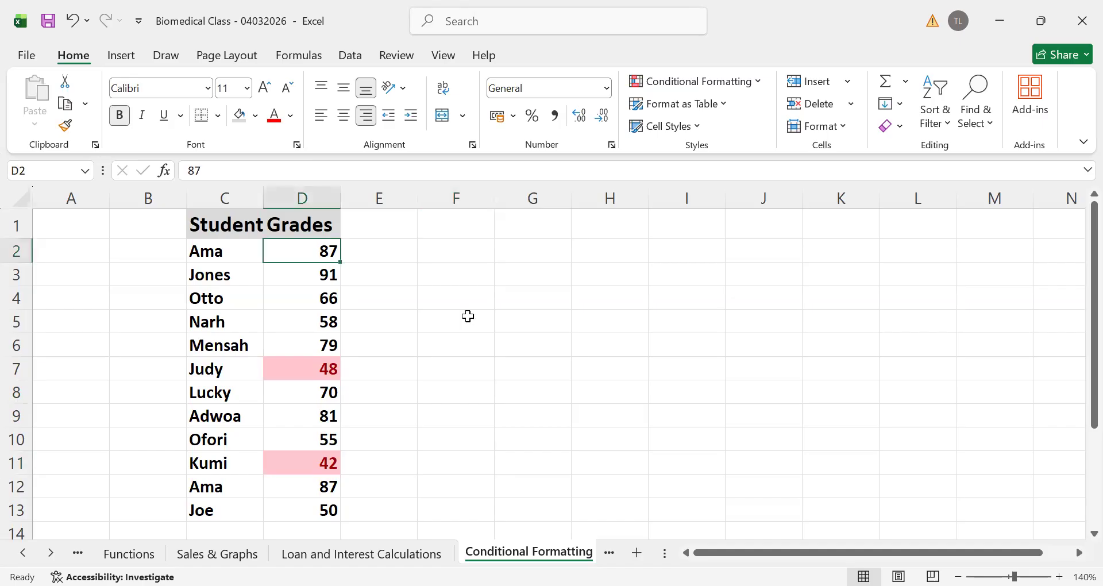
click(467, 316)
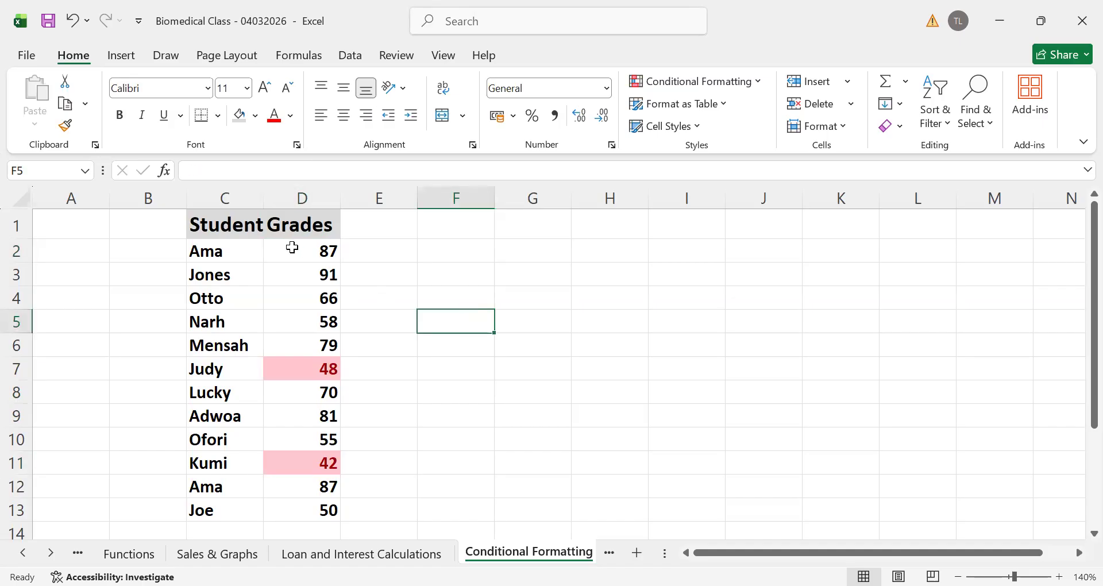
drag(294, 246, 306, 505)
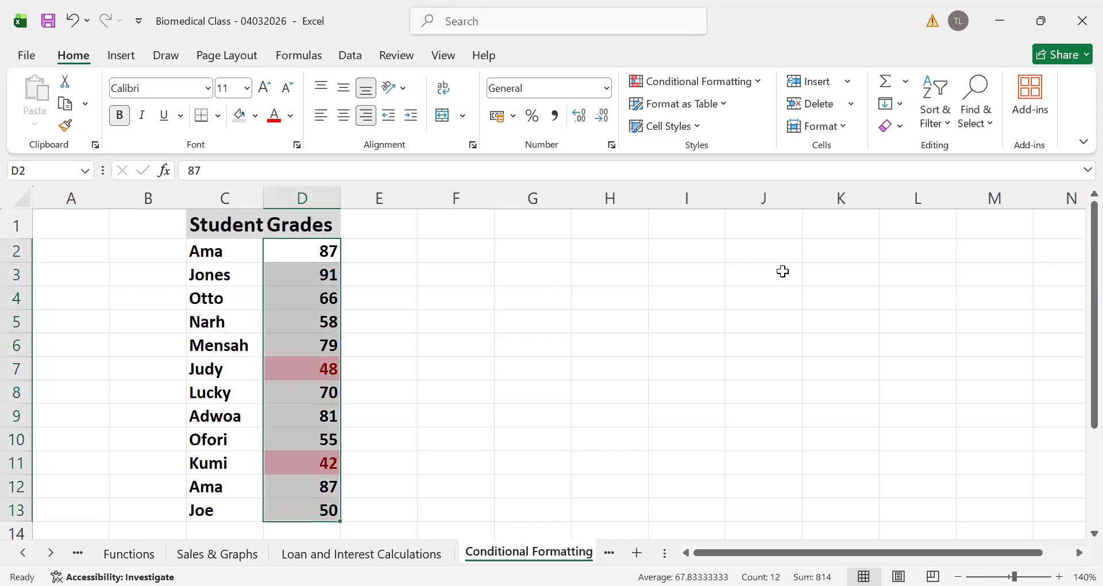
click(758, 83)
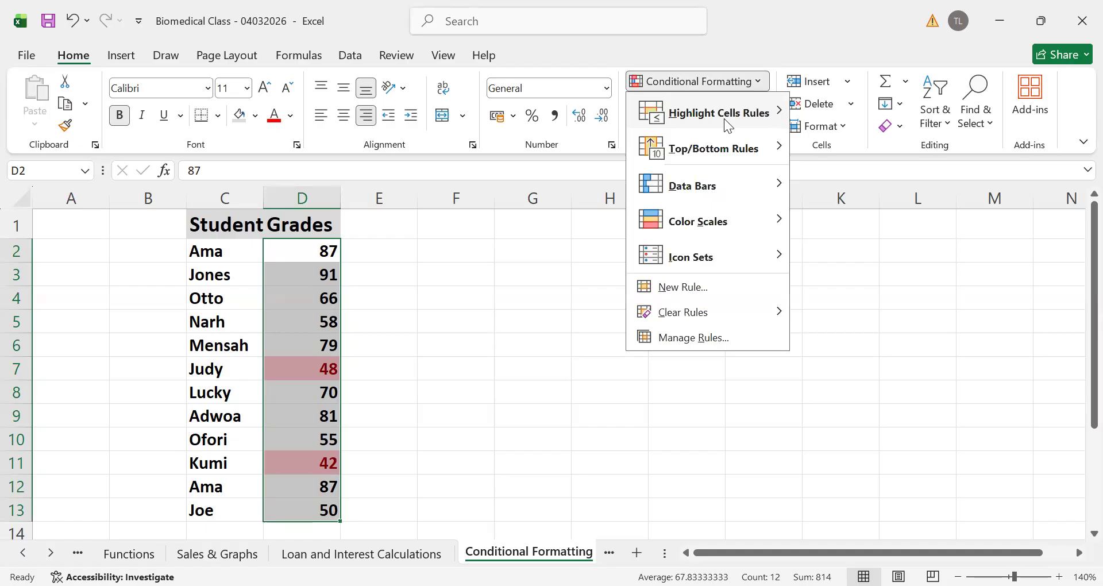
mouse_move(723, 118)
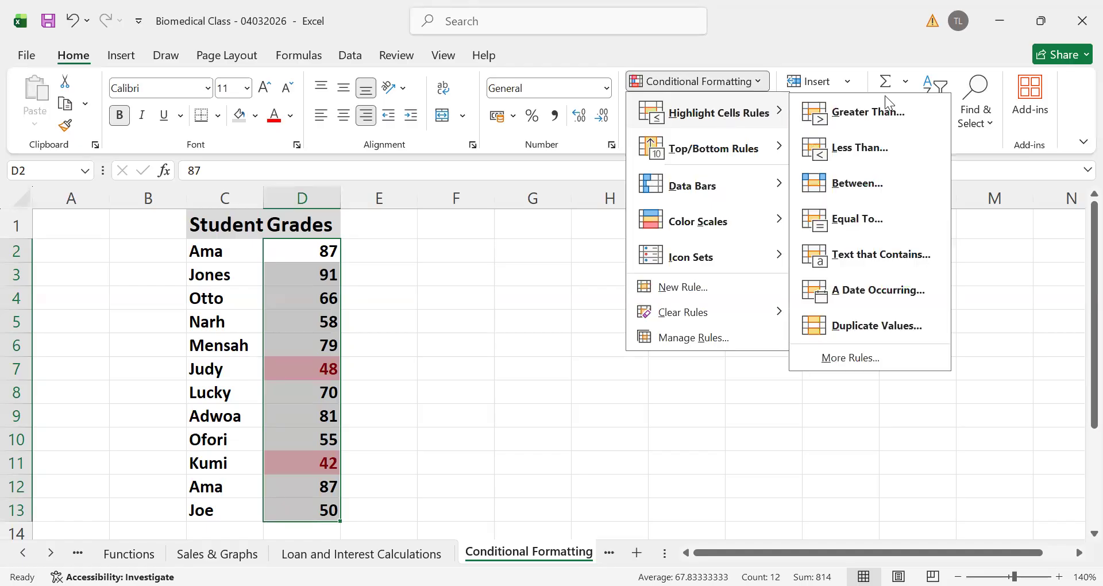
click(855, 118)
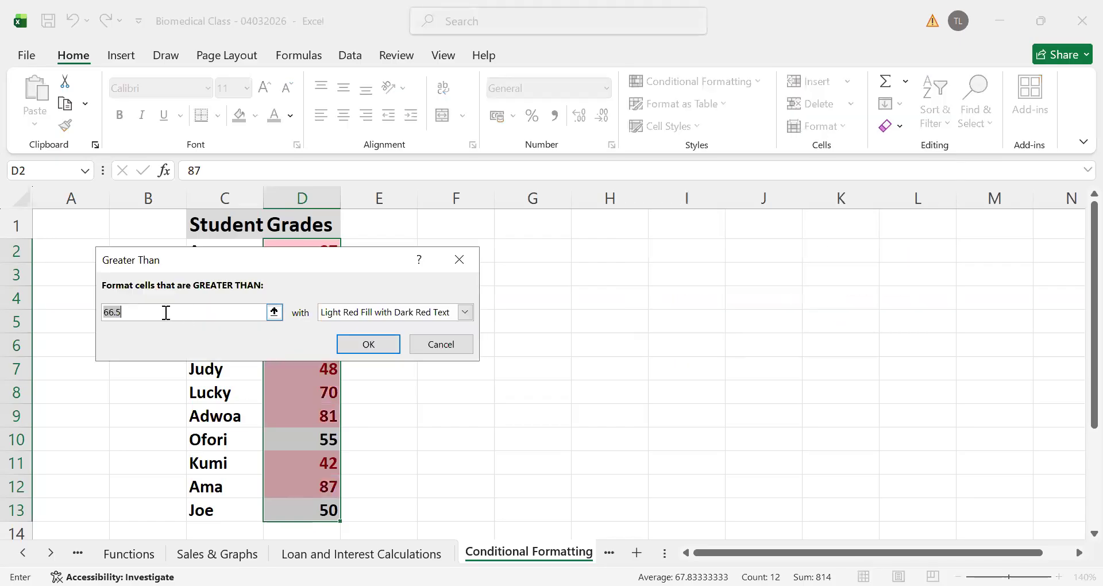
click(166, 311)
key(BackSpace)
key(BackSpace)
key(BackSpace)
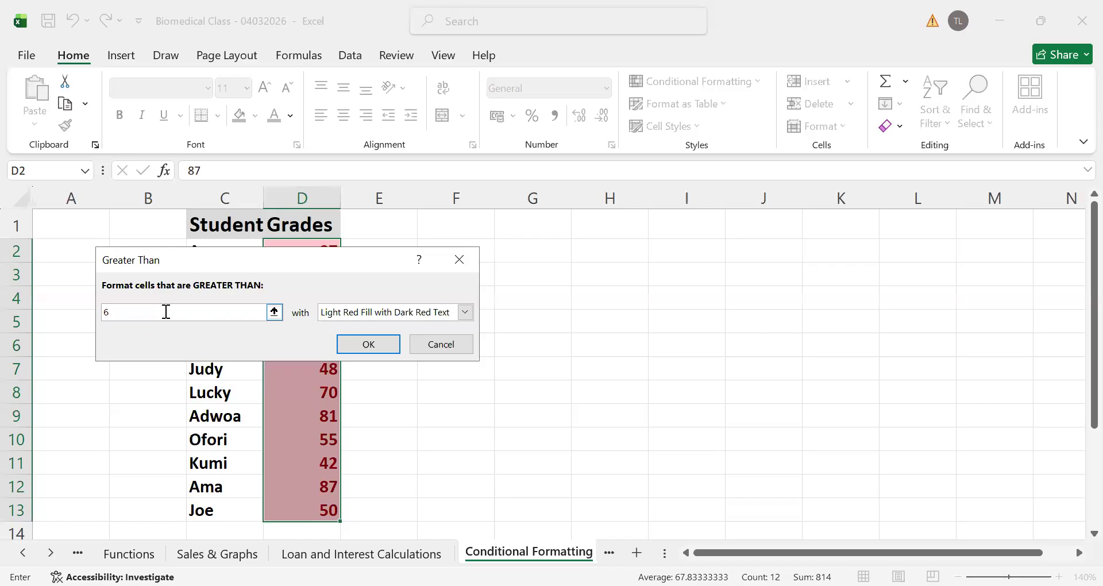
text(0)
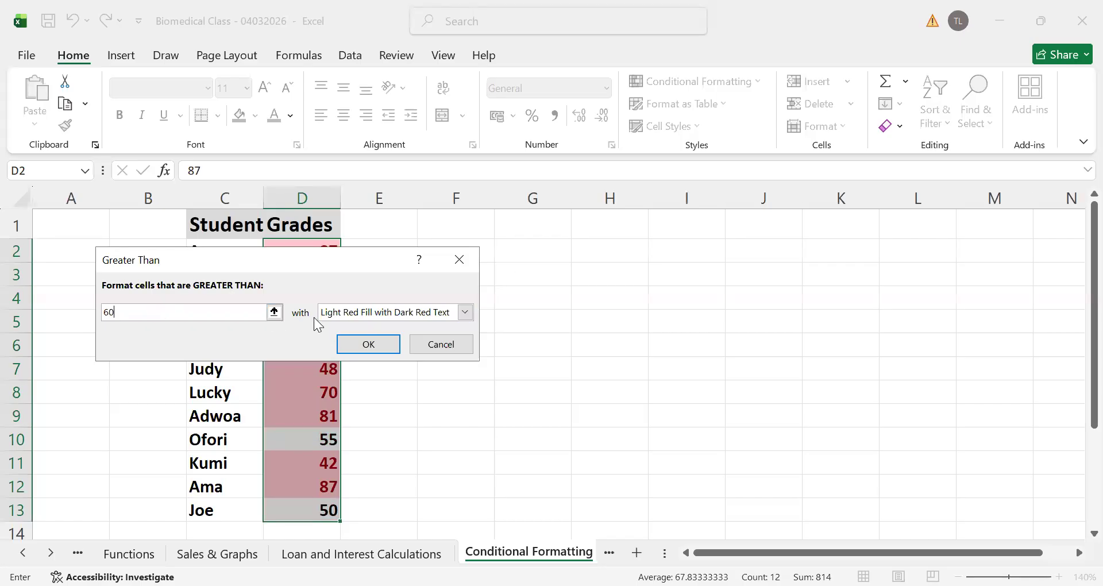
Apply the Greater Than rule to the grades using Green Fill with Dark Green Text
click(466, 312)
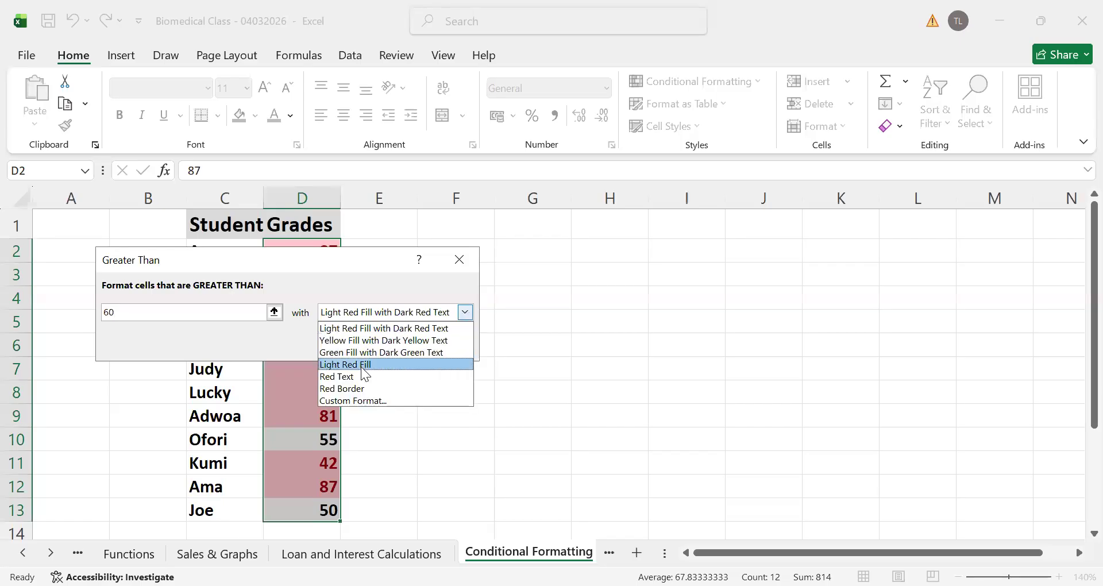
click(389, 352)
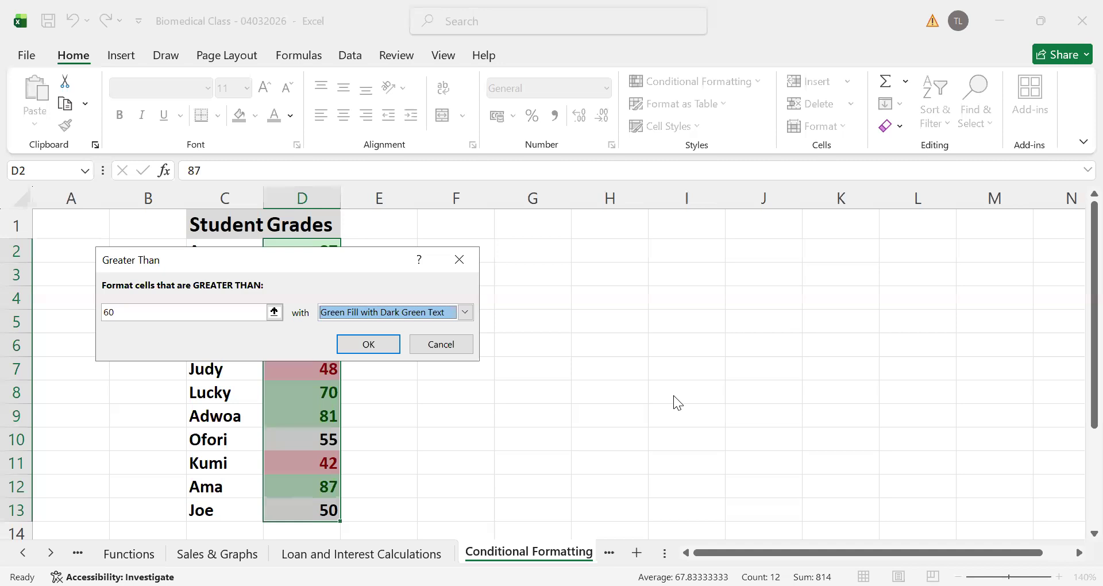
click(368, 344)
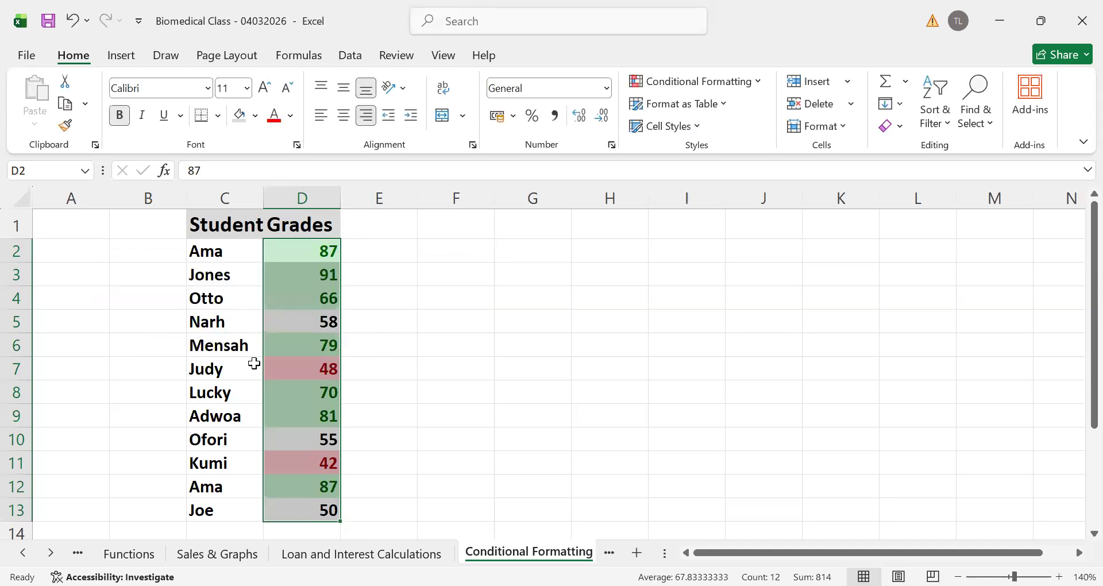
click(420, 423)
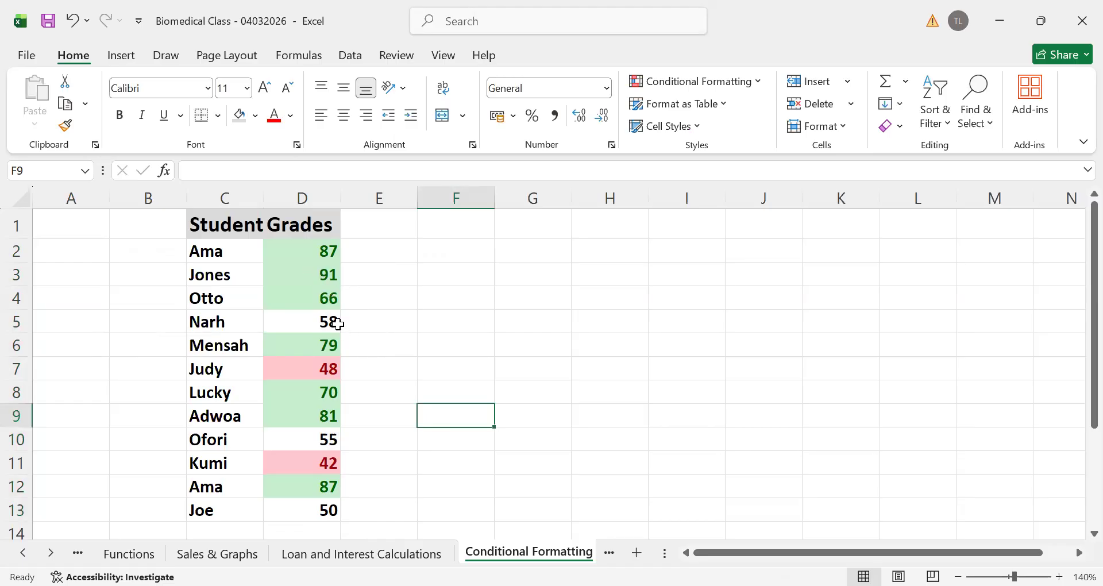
Examine which cells in the Grades column carry the green and the red highlighting
click(319, 278)
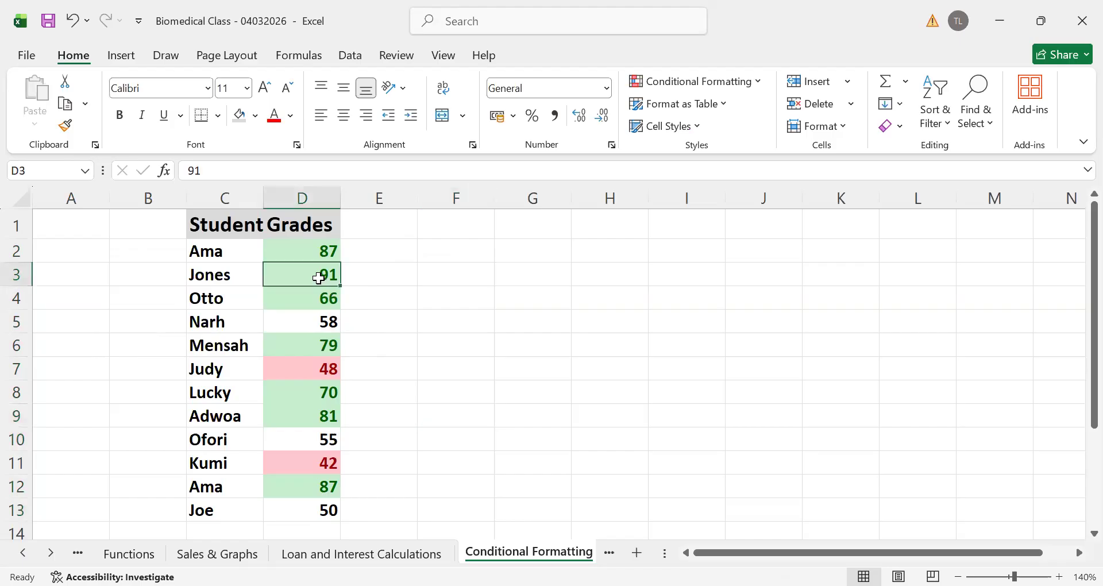
click(303, 372)
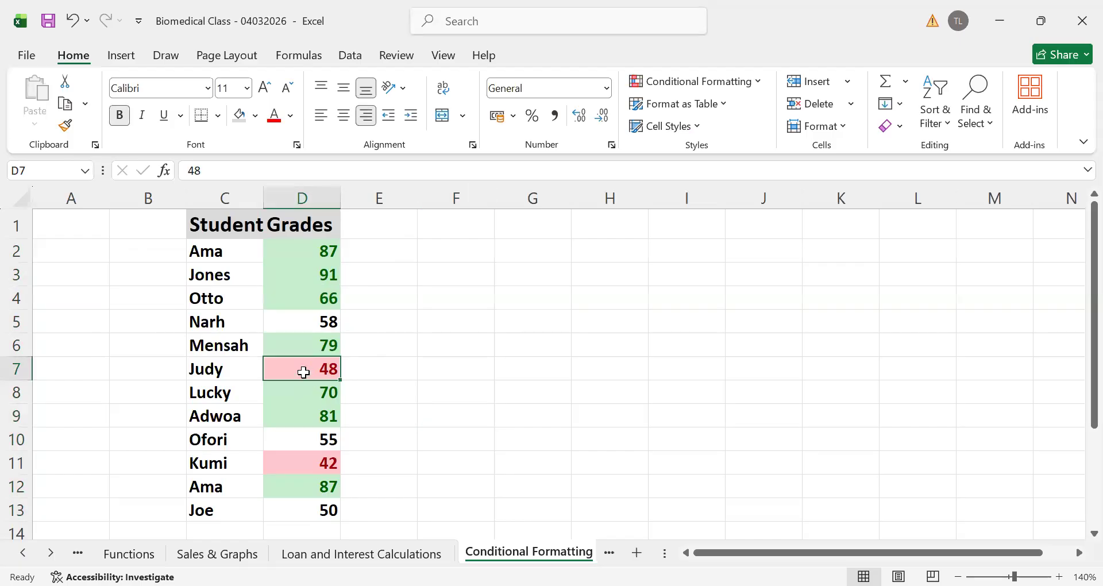
click(291, 468)
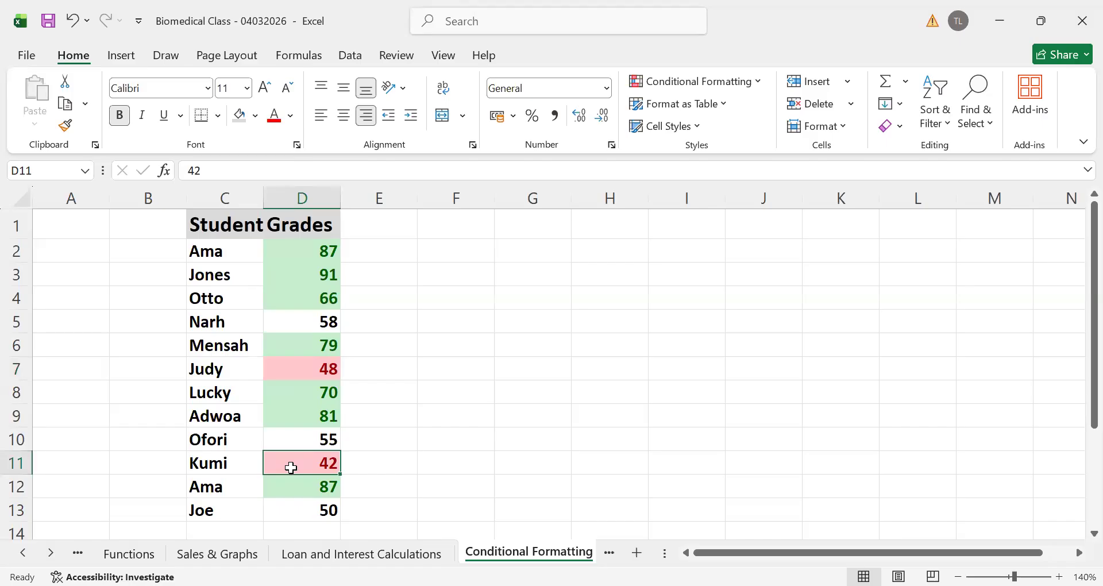
click(306, 266)
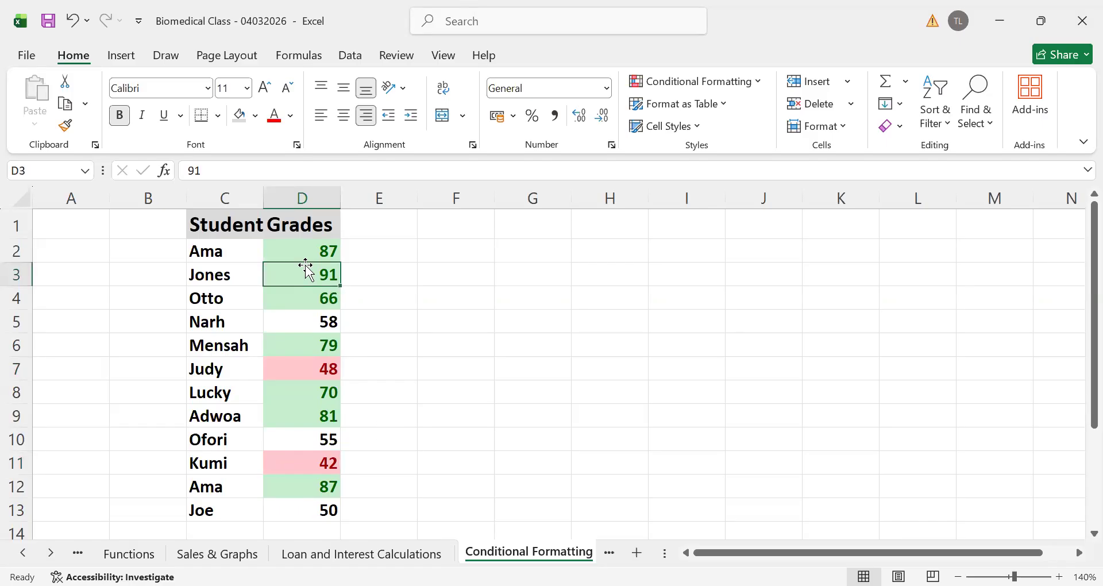
click(313, 422)
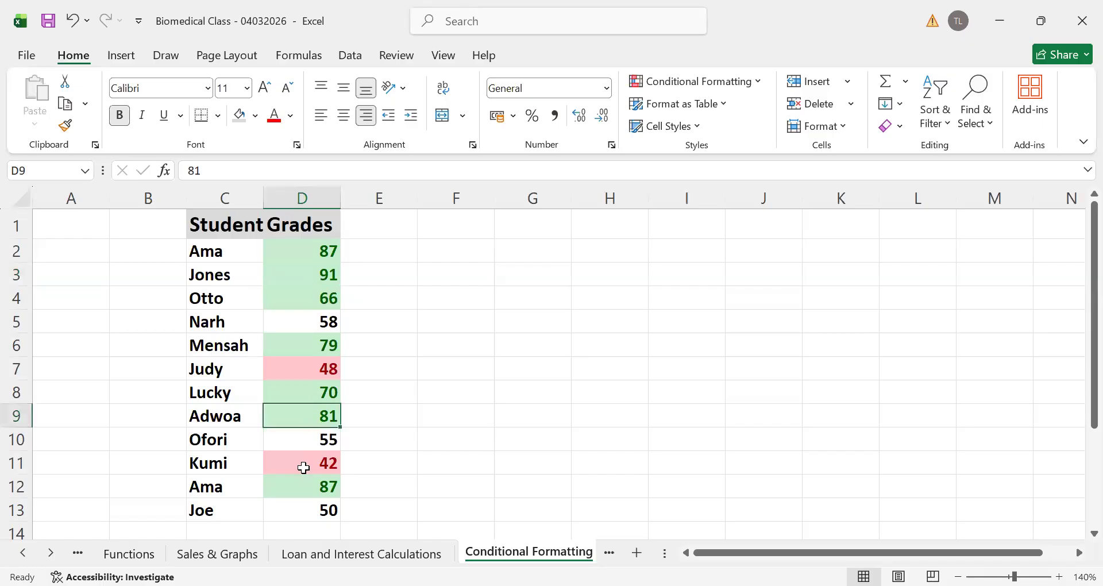
click(323, 465)
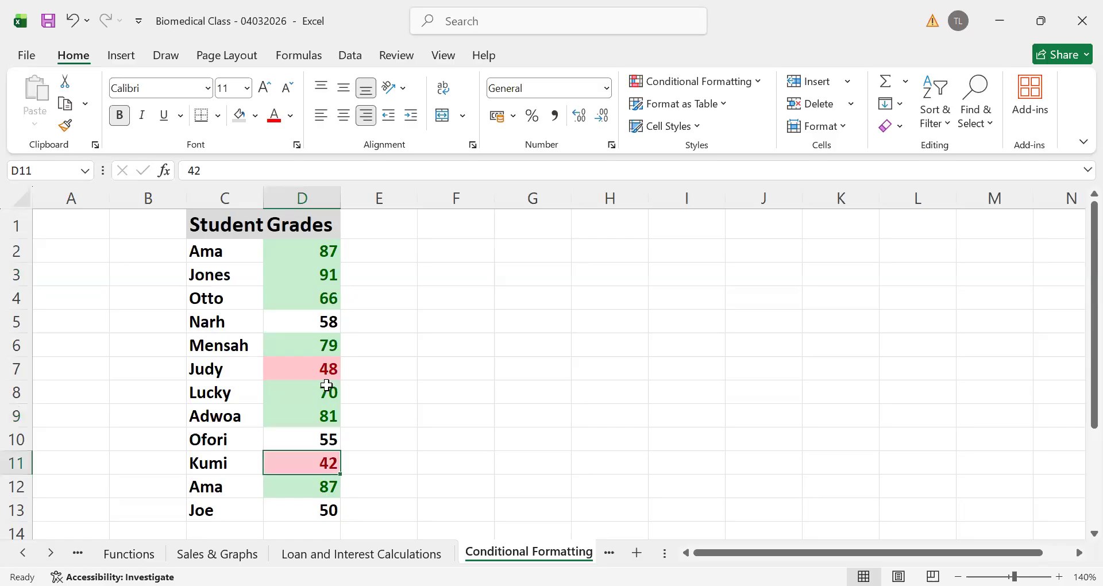
click(305, 366)
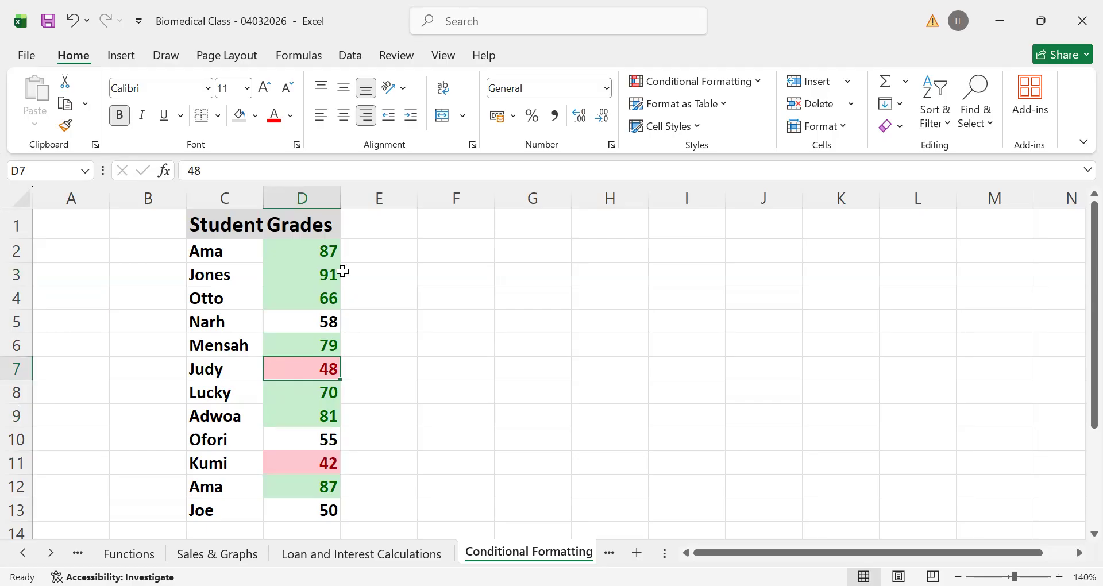
Undo both the Greater Than and the Less Than highlight rules on the Grades column
click(72, 23)
click(72, 23)
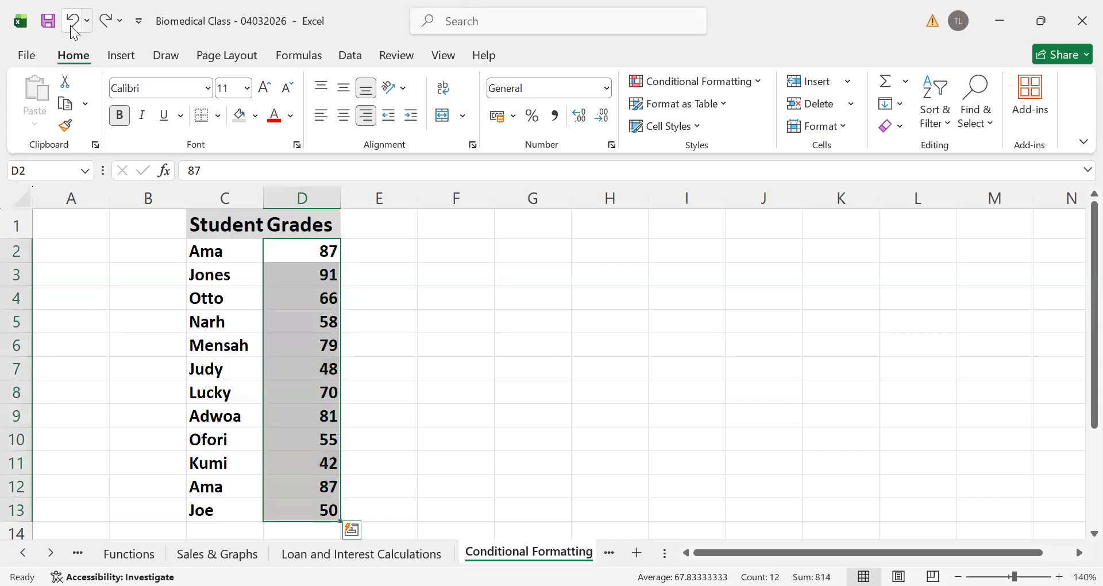
Apply a Top 10% rule to the grades in D2:D13 with Green Fill with Dark Green Text
click(395, 383)
click(298, 247)
drag(298, 247, 298, 509)
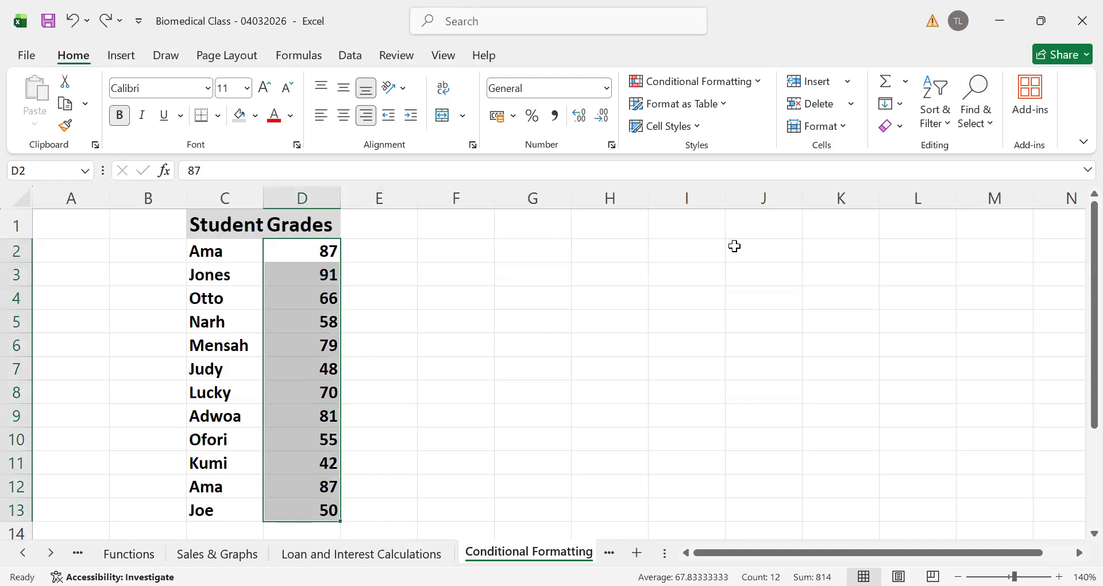
click(759, 82)
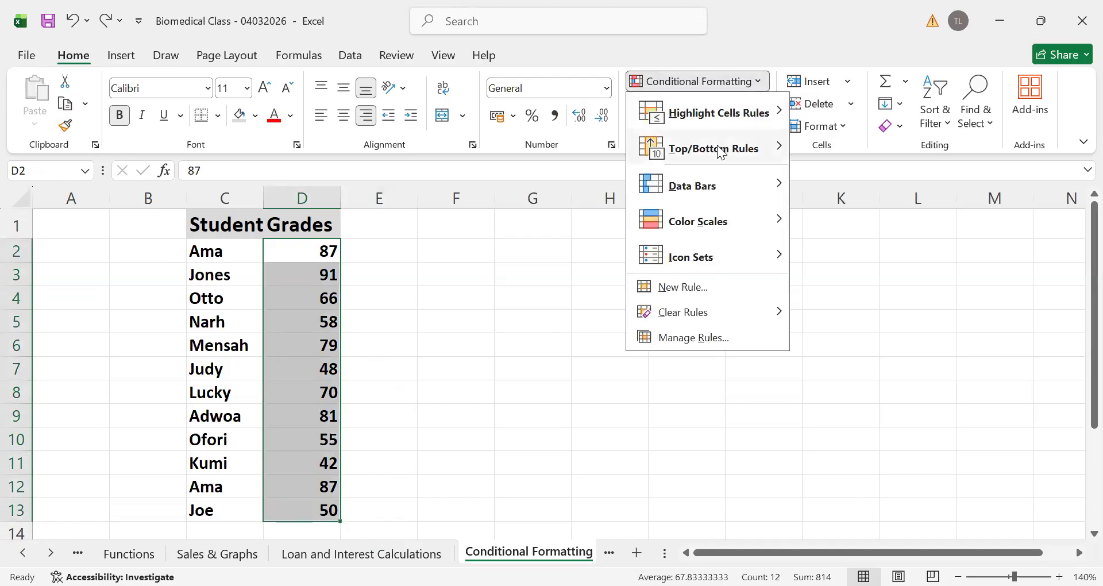
mouse_move(717, 147)
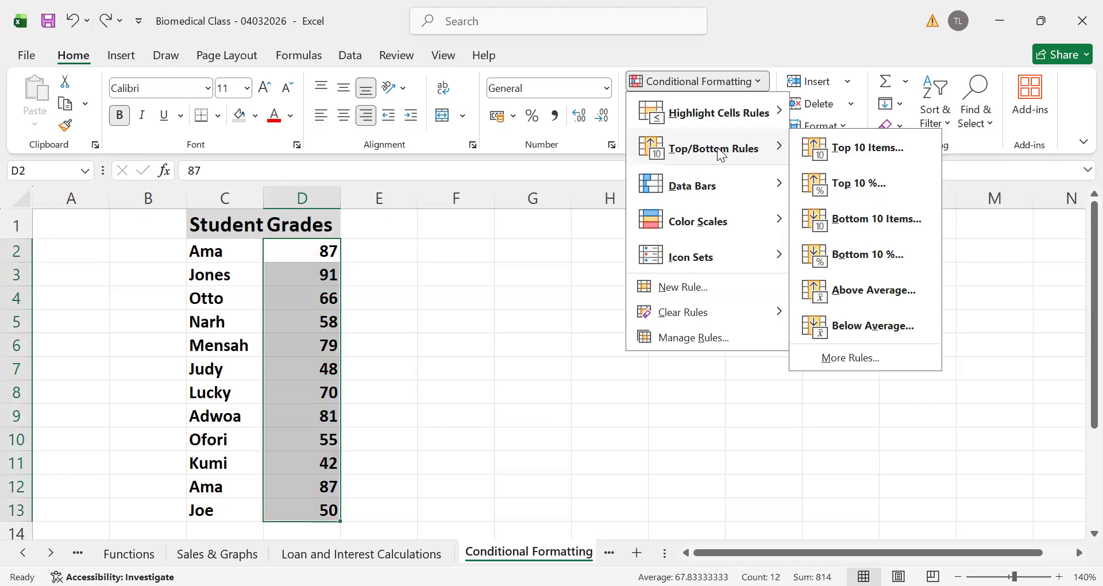
click(877, 183)
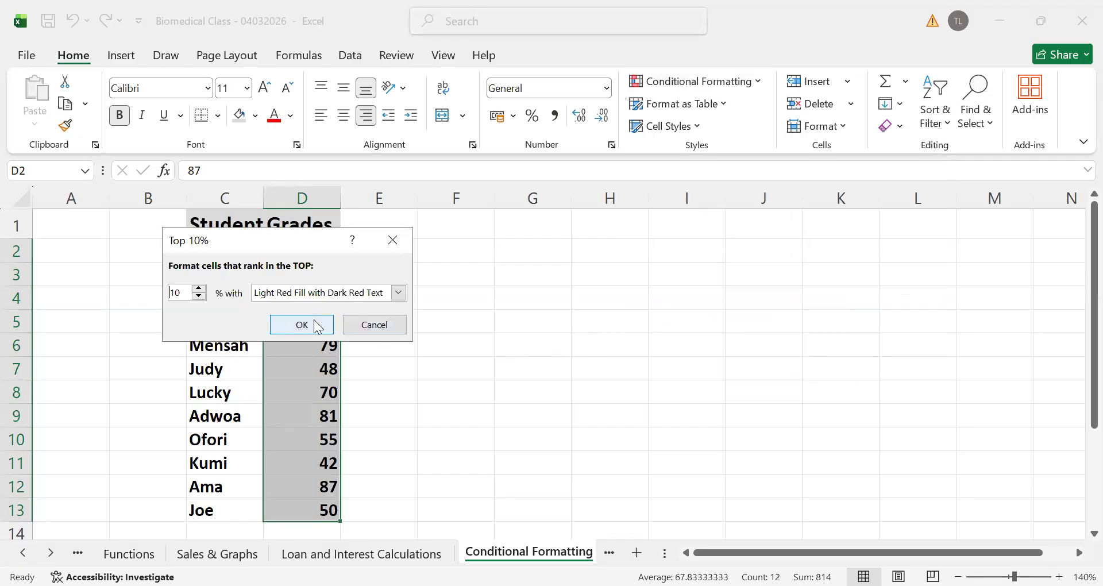
click(400, 294)
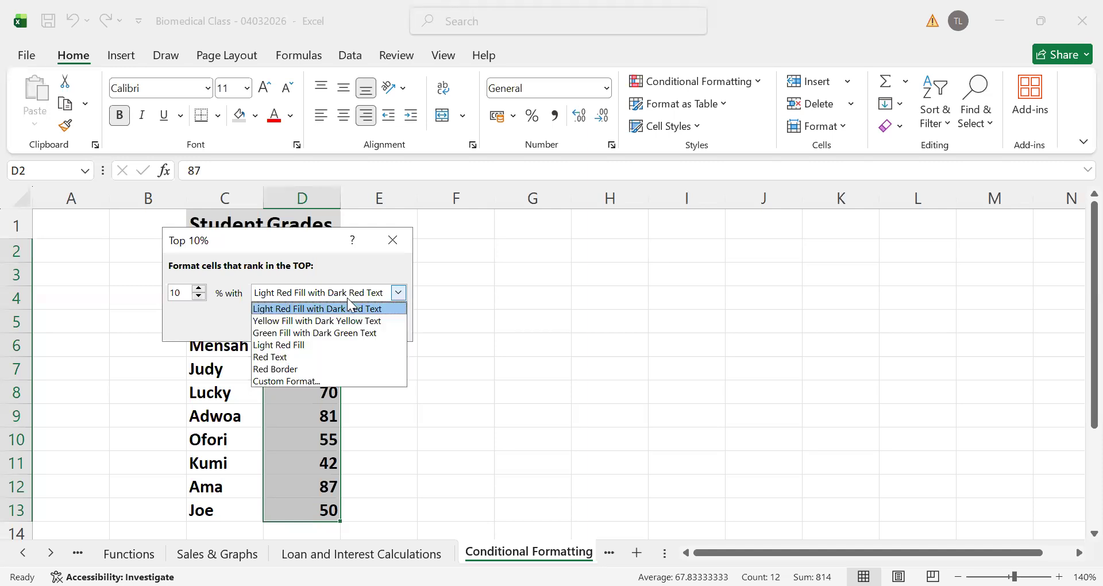
click(307, 333)
click(296, 331)
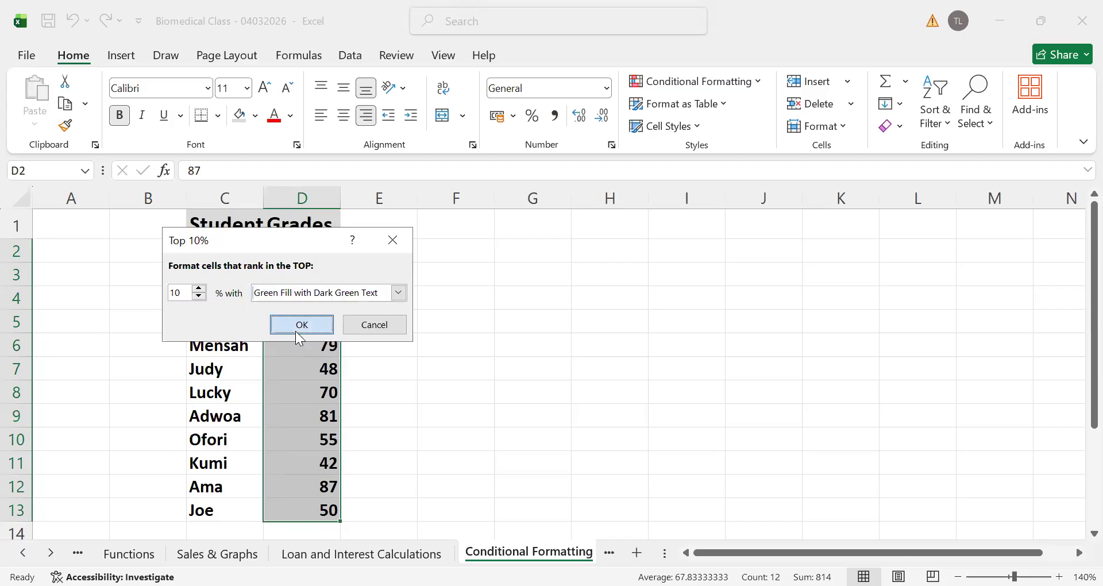
click(510, 329)
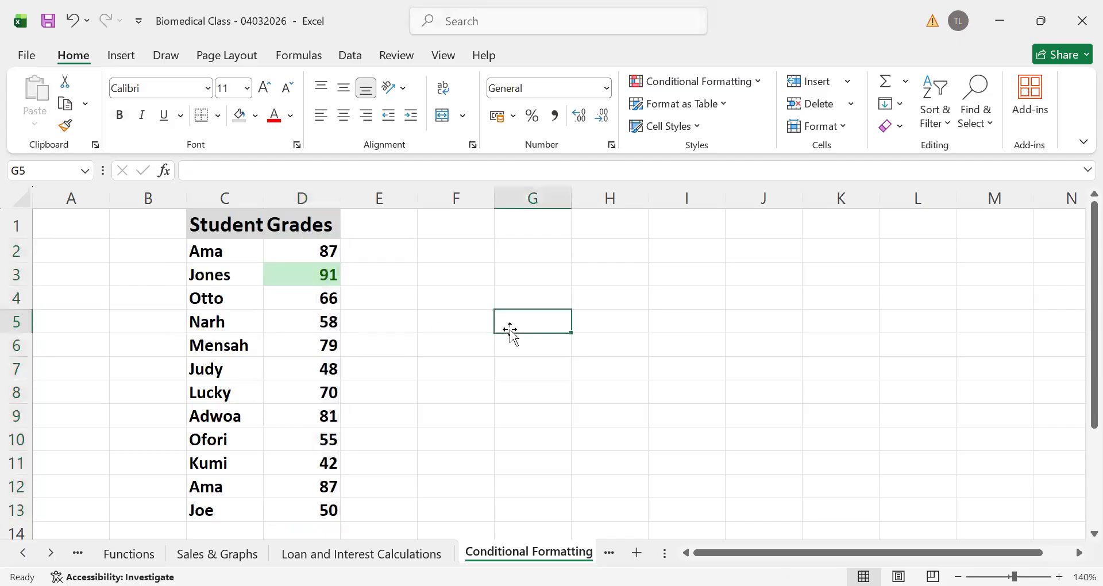
Check the student and grade marked by the Top 10% rule and undo that rule
click(304, 277)
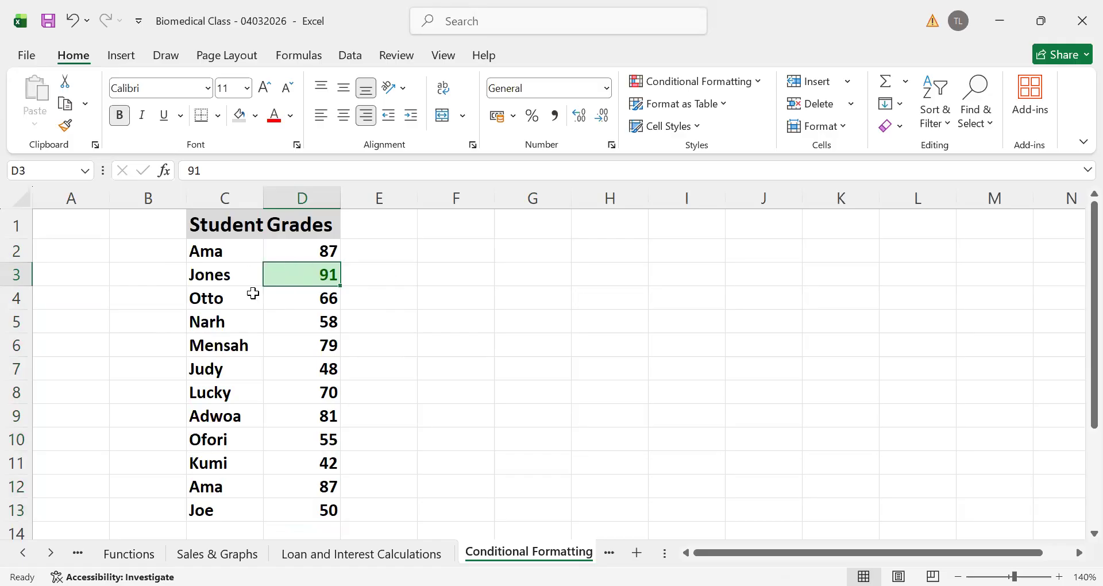
click(203, 278)
click(295, 283)
click(423, 304)
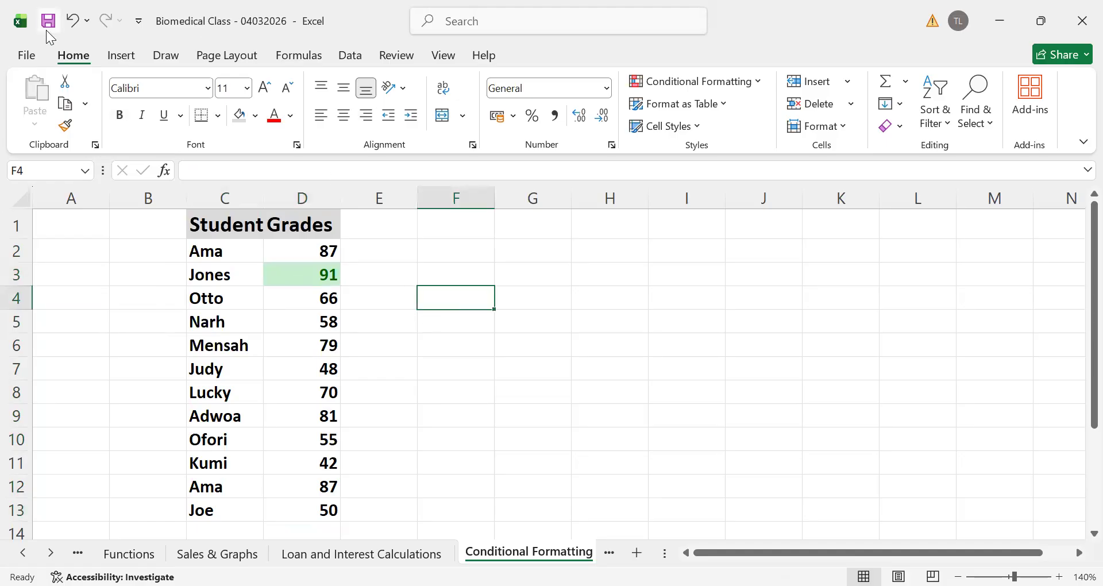
click(66, 30)
click(419, 338)
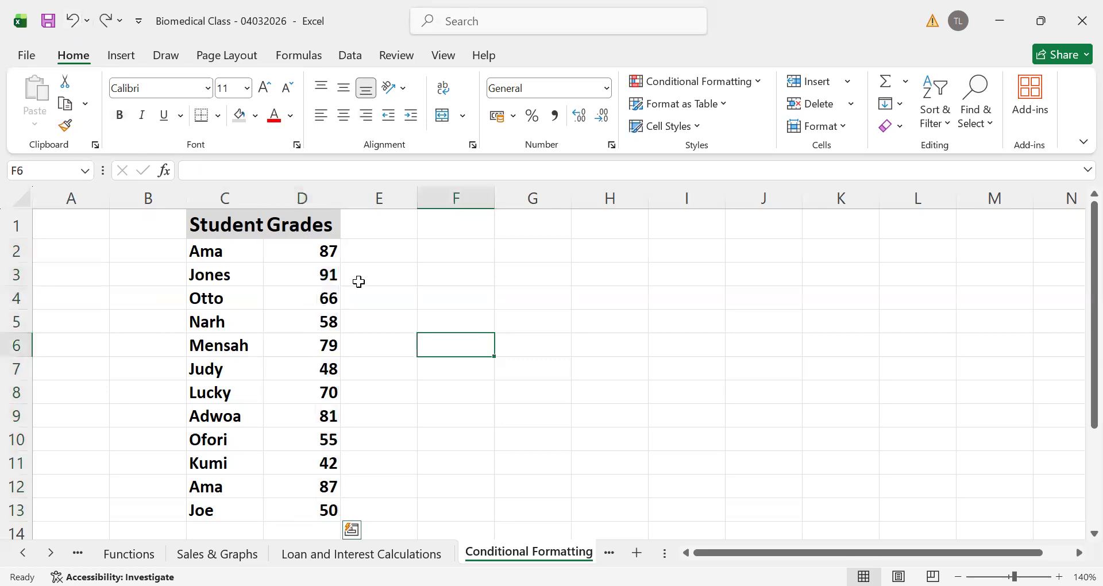
Apply the 5 Arrows (Colored) icon set to the grades in D2:D13
drag(311, 254, 325, 510)
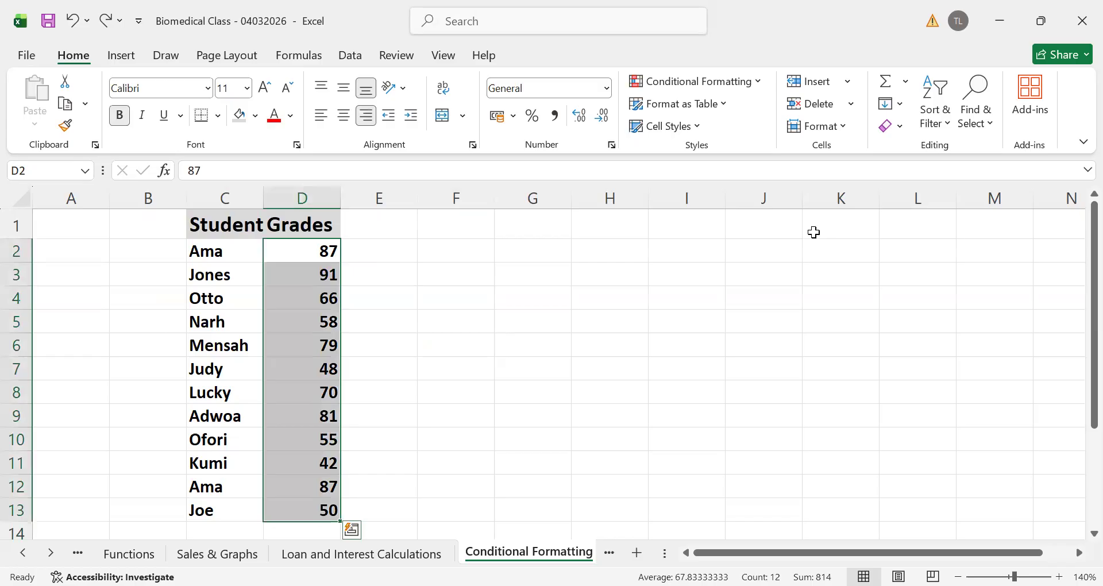
click(761, 82)
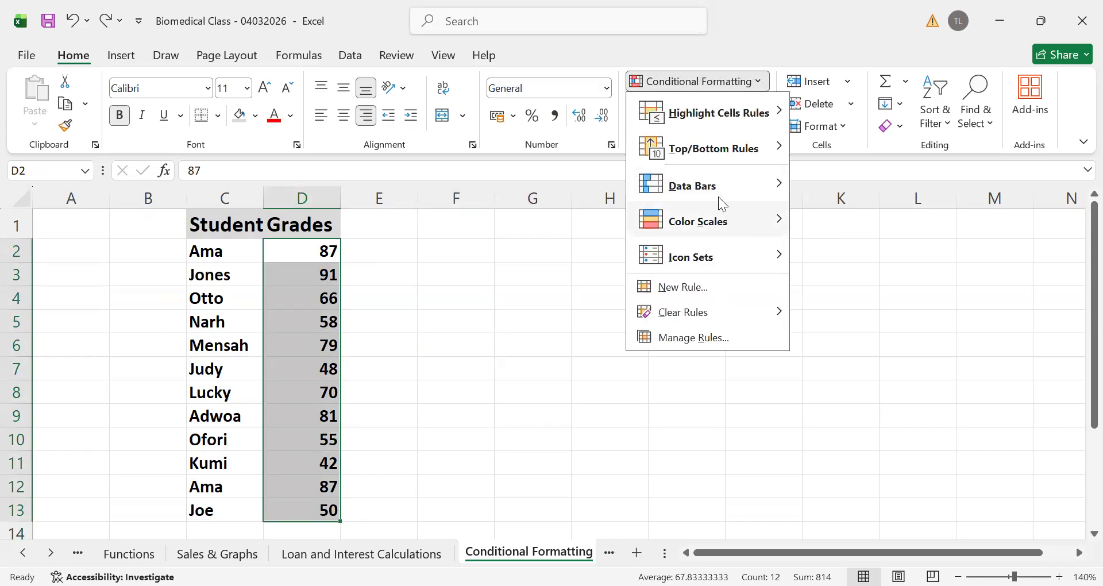
mouse_move(706, 193)
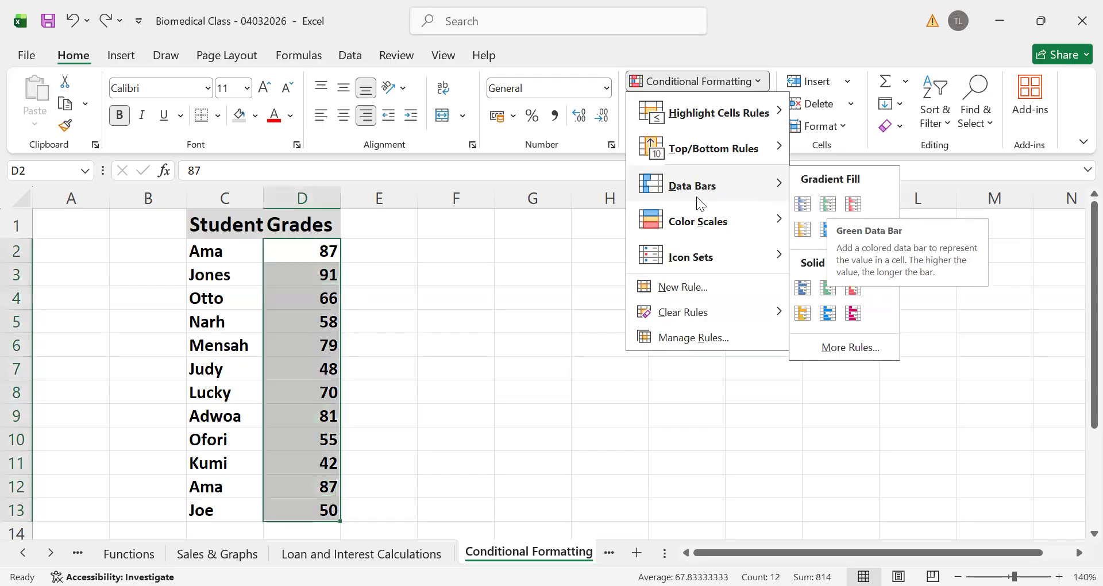
mouse_move(749, 223)
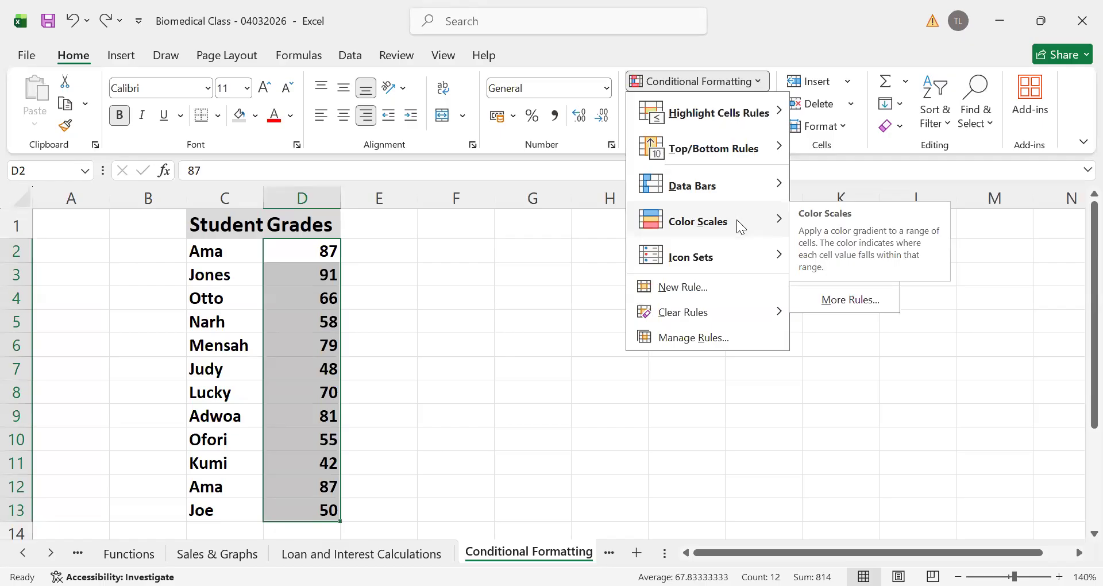
mouse_move(727, 256)
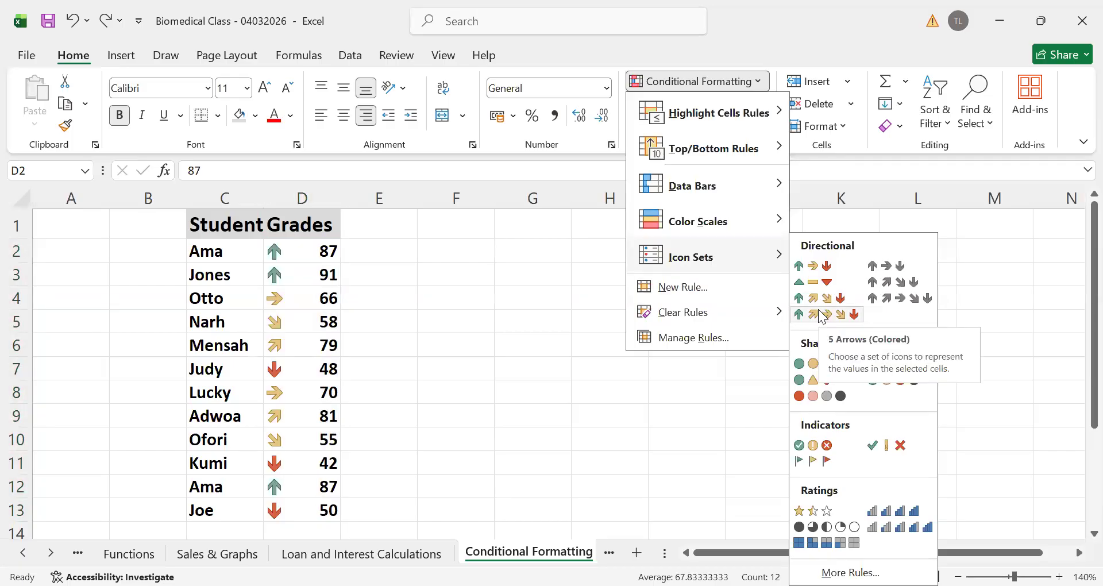
click(602, 353)
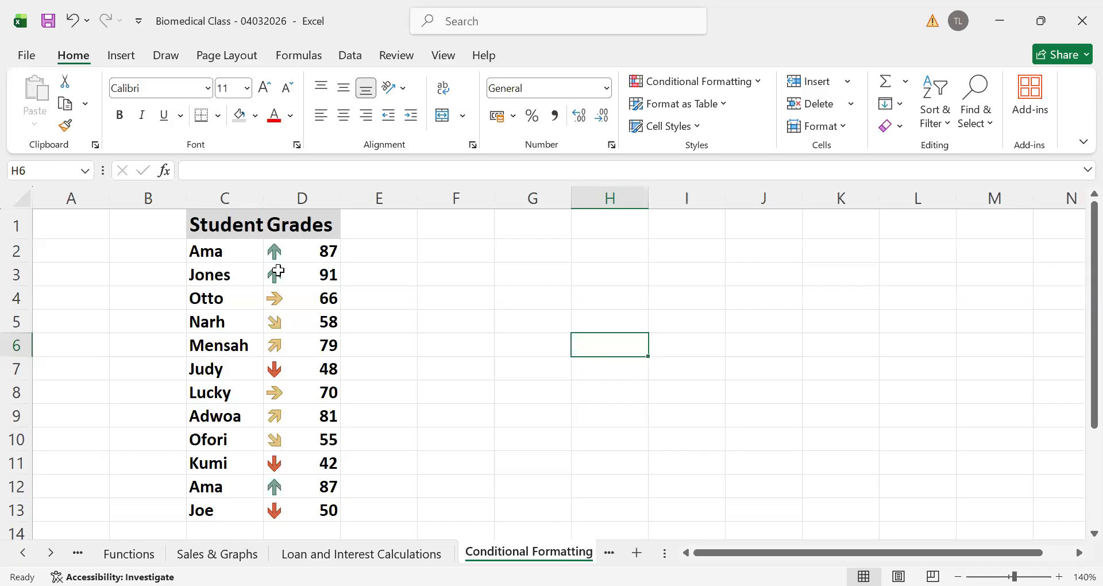
Examine how the arrow icons' colours and directions correspond to the individual grades in the Grades column
click(308, 275)
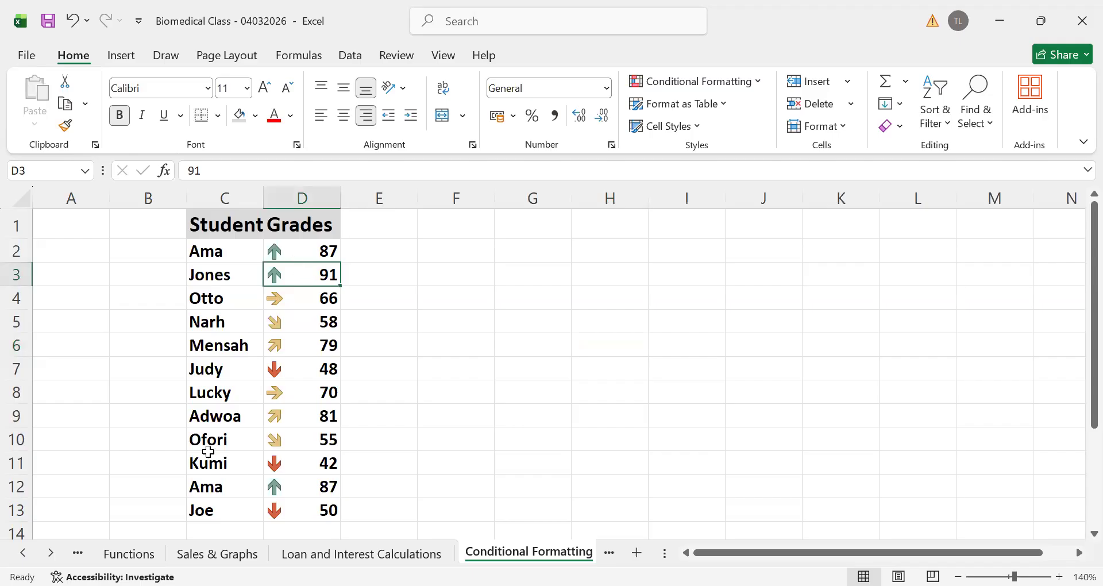
click(274, 369)
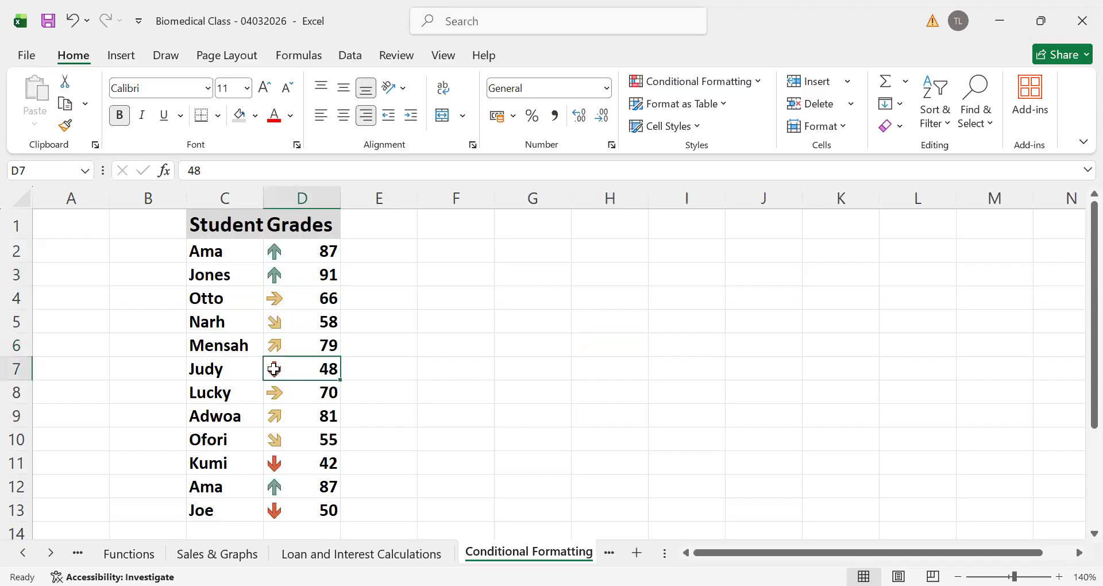
click(271, 463)
click(280, 514)
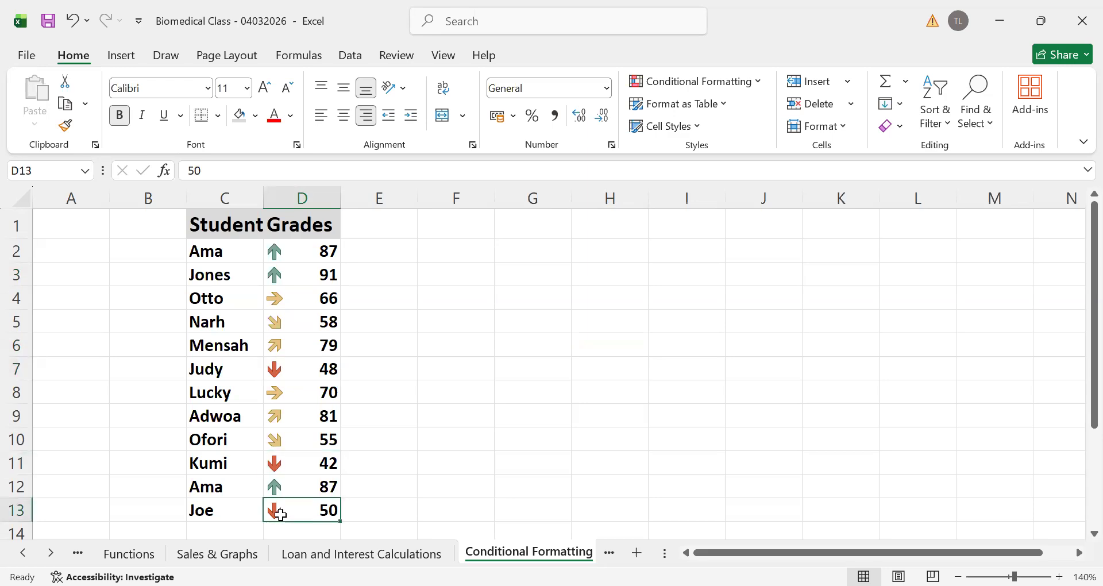
click(271, 463)
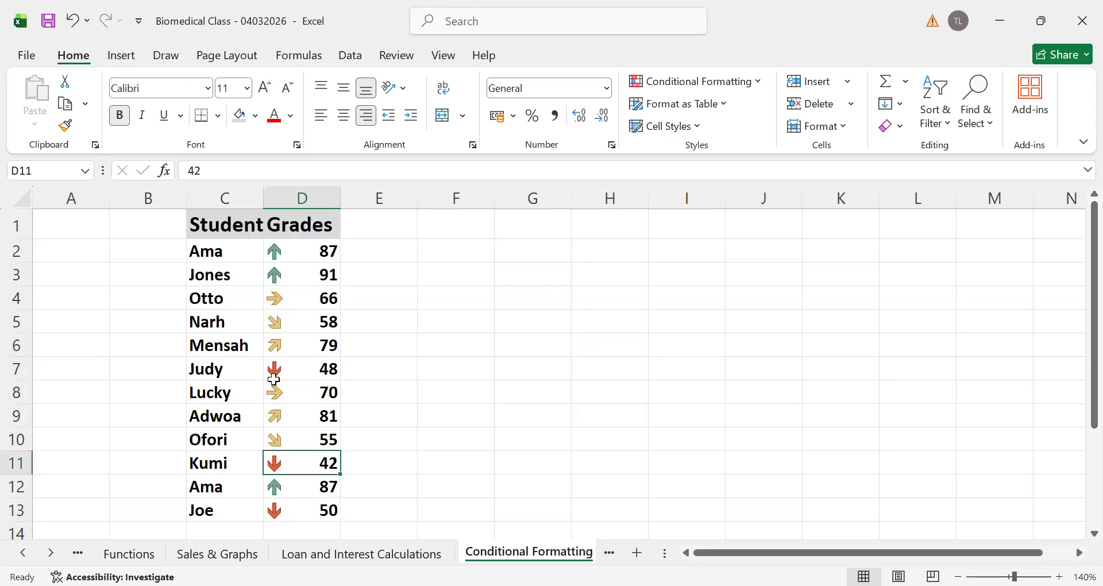
click(286, 512)
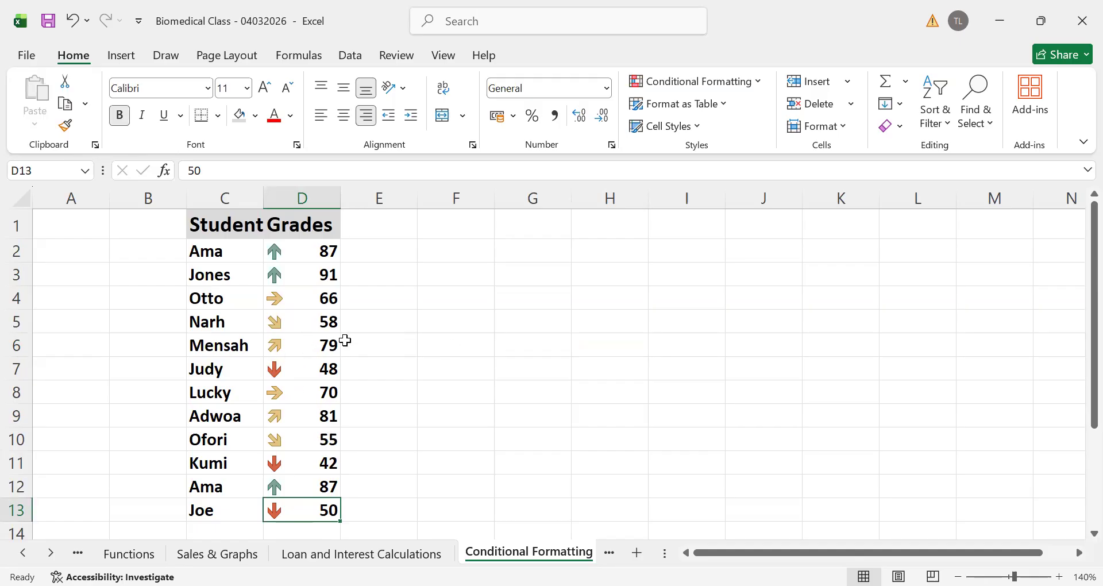
click(274, 322)
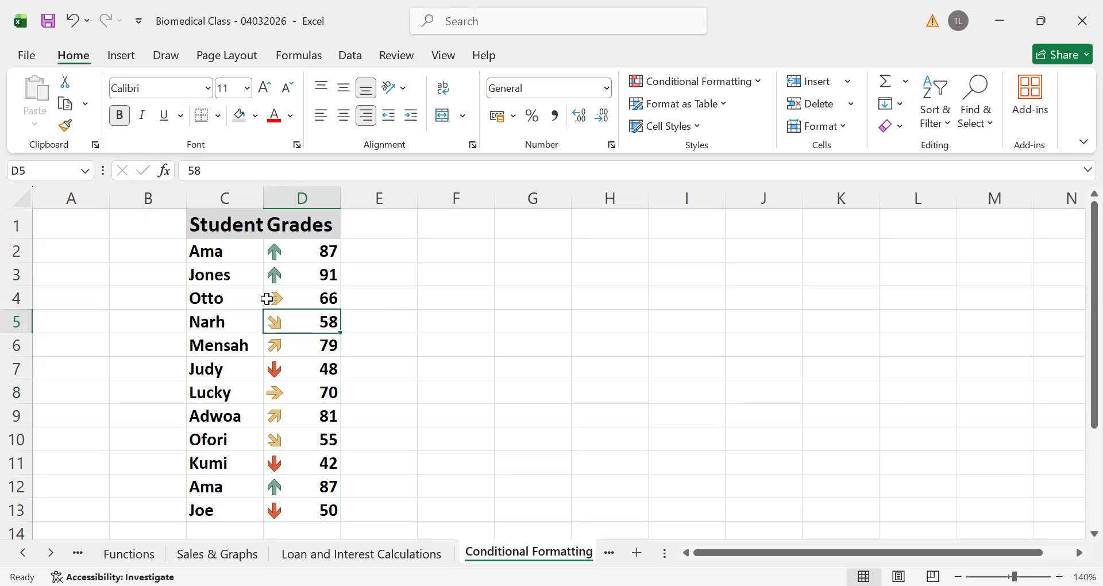
click(288, 301)
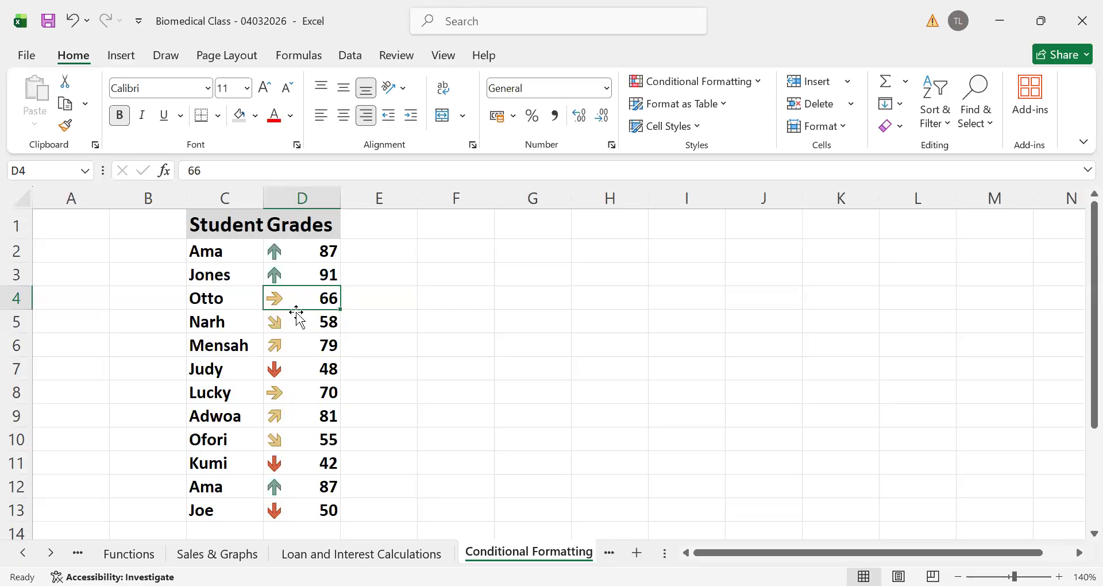
click(288, 351)
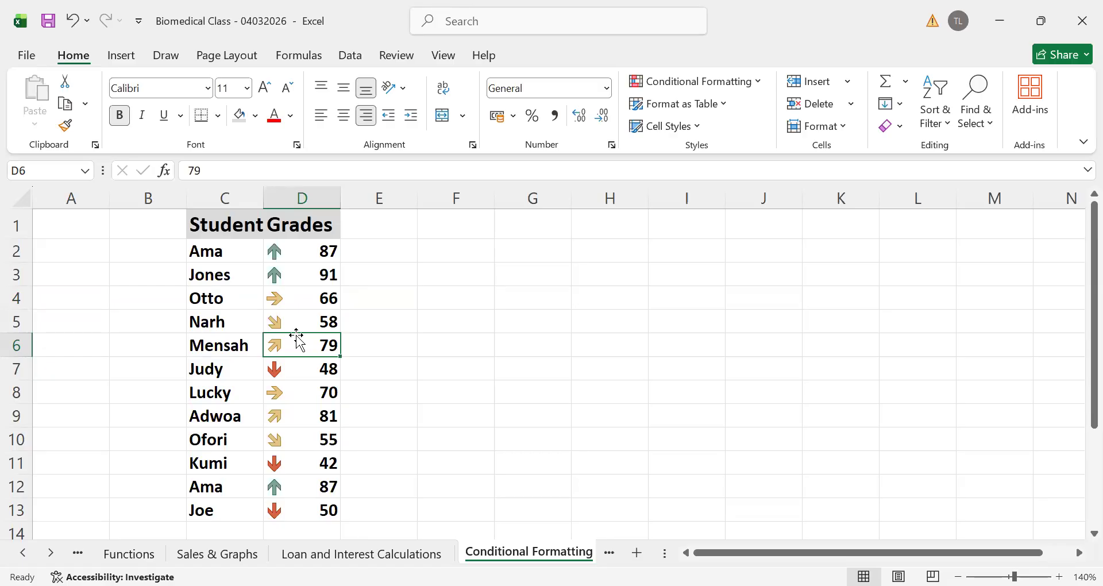
click(500, 376)
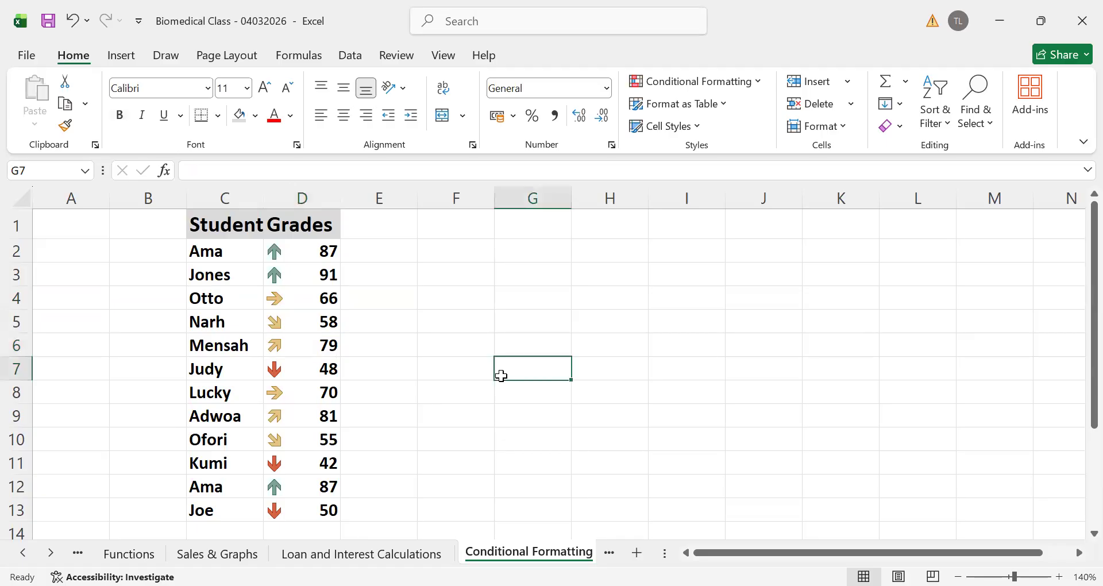
Undo the arrow icon set on the Grades column
click(382, 345)
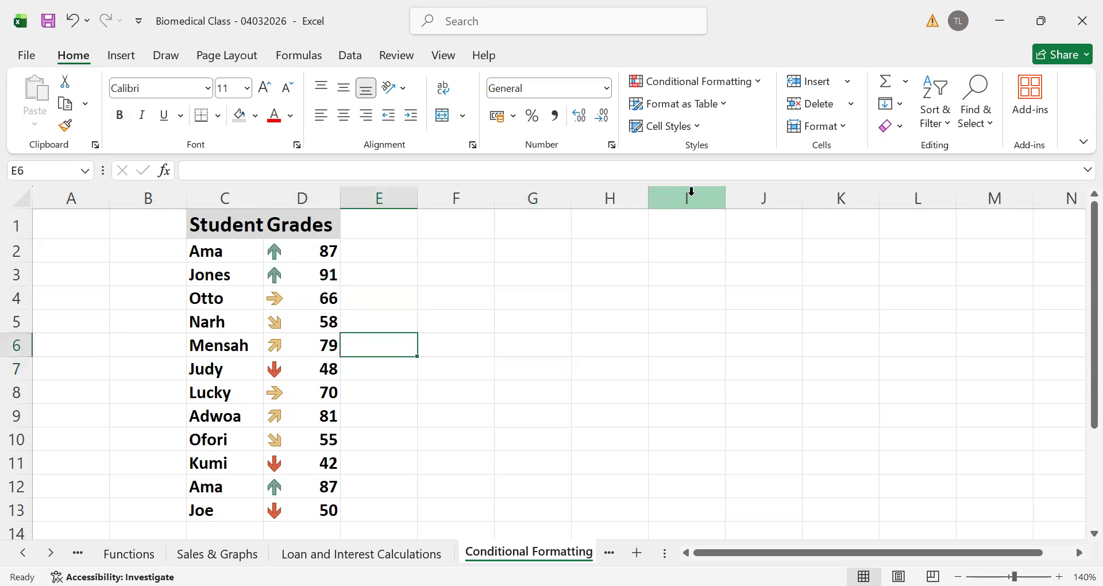
click(563, 450)
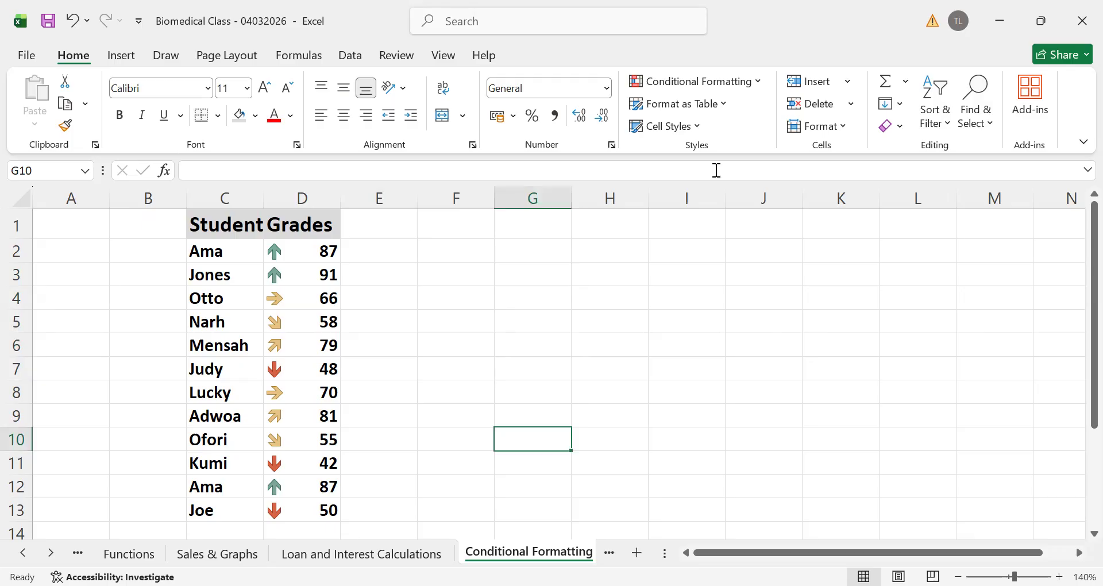
click(72, 21)
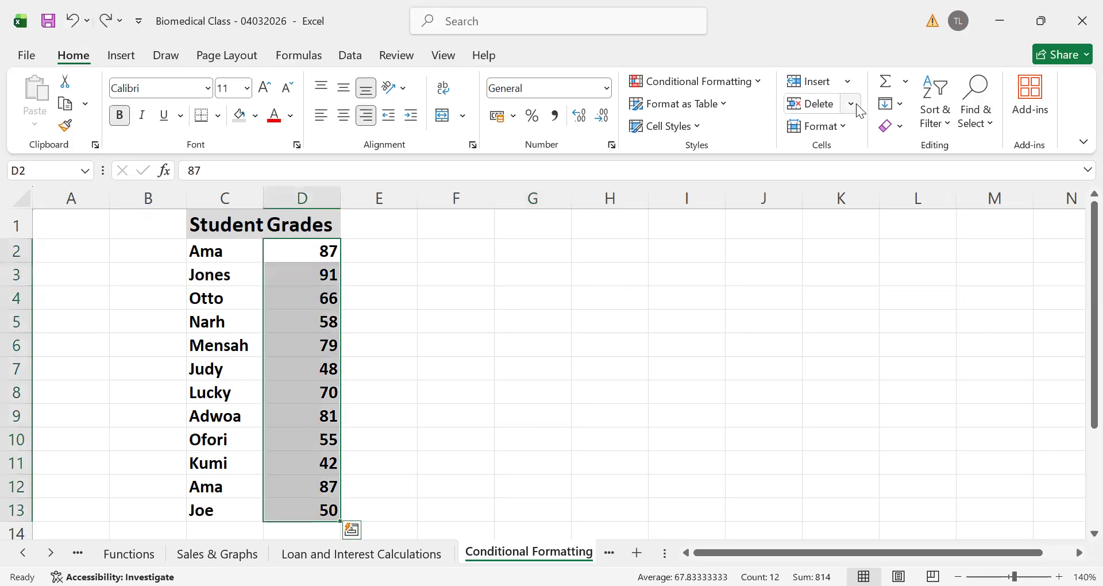
View the rule types available for a new formatting rule on D2:D13 and close the dialog without creating one
click(759, 78)
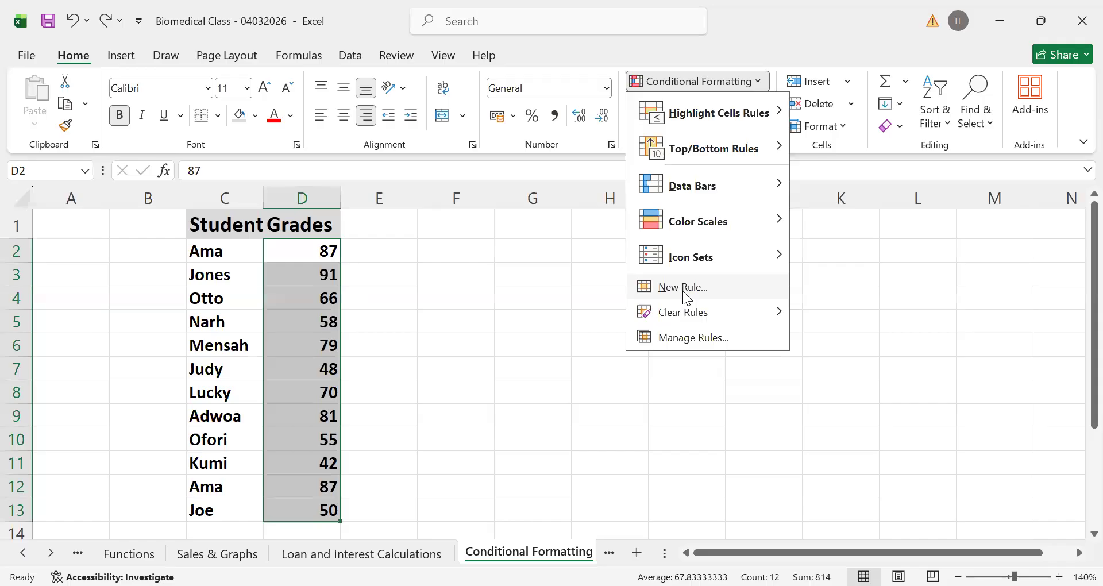
key(Return)
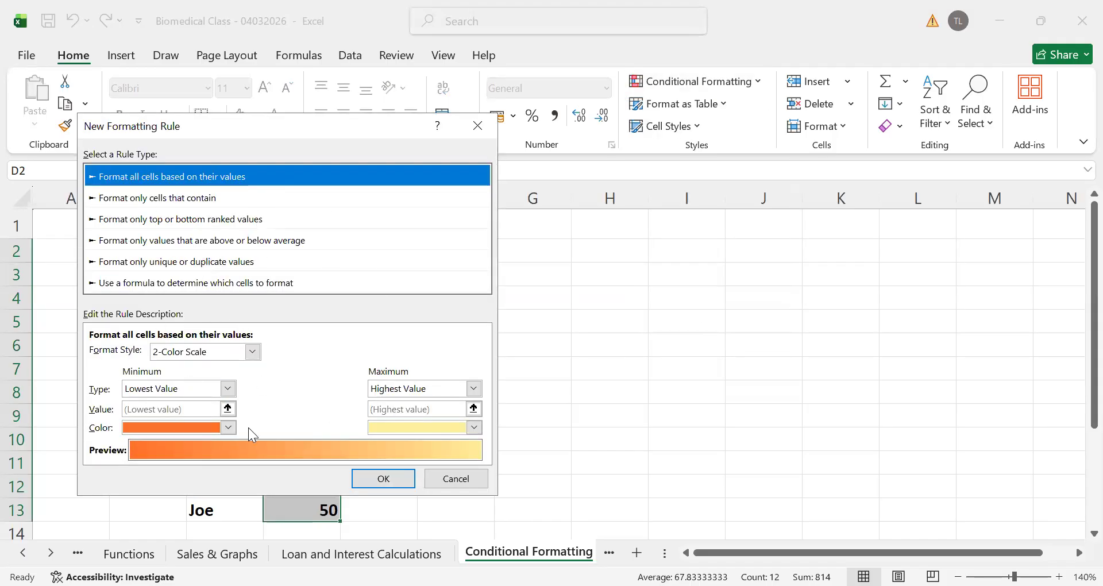
click(476, 127)
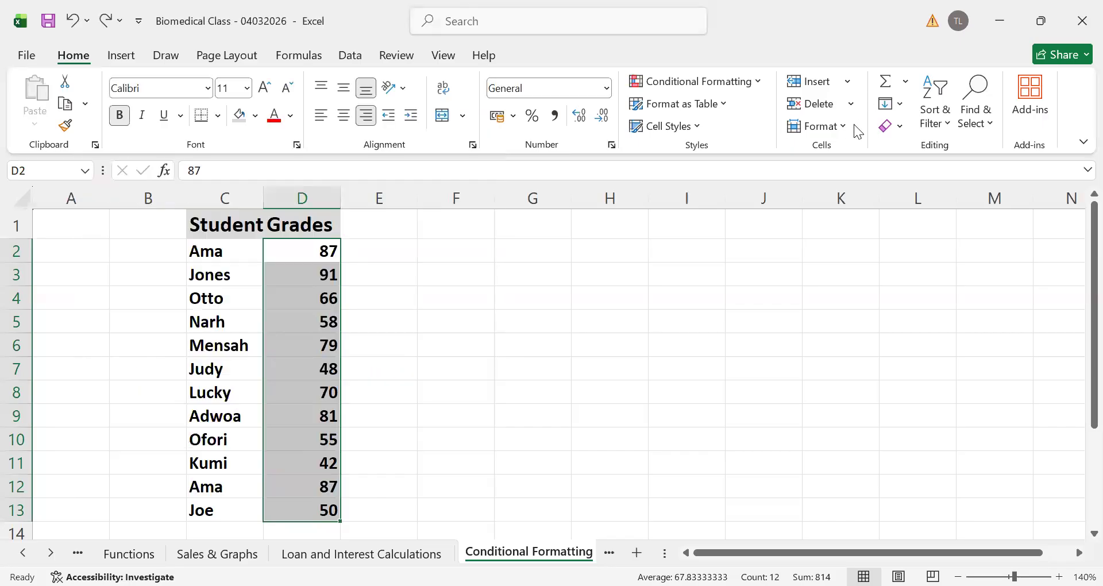
View the Conditional Formatting Rules Manager and its list of scopes for the grades in D2:D13, and close it without changes
click(758, 82)
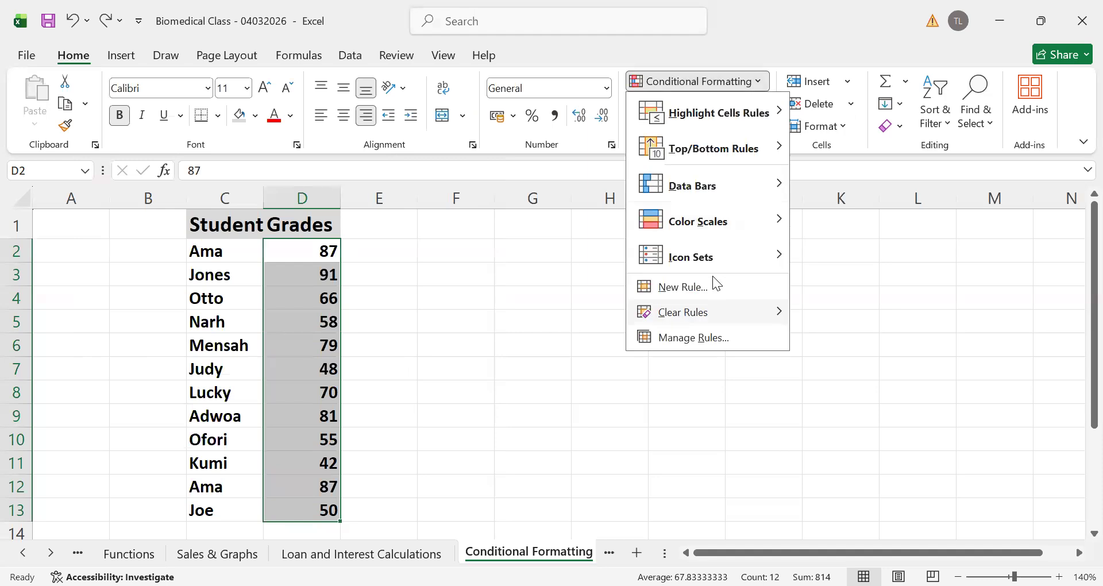
mouse_move(696, 267)
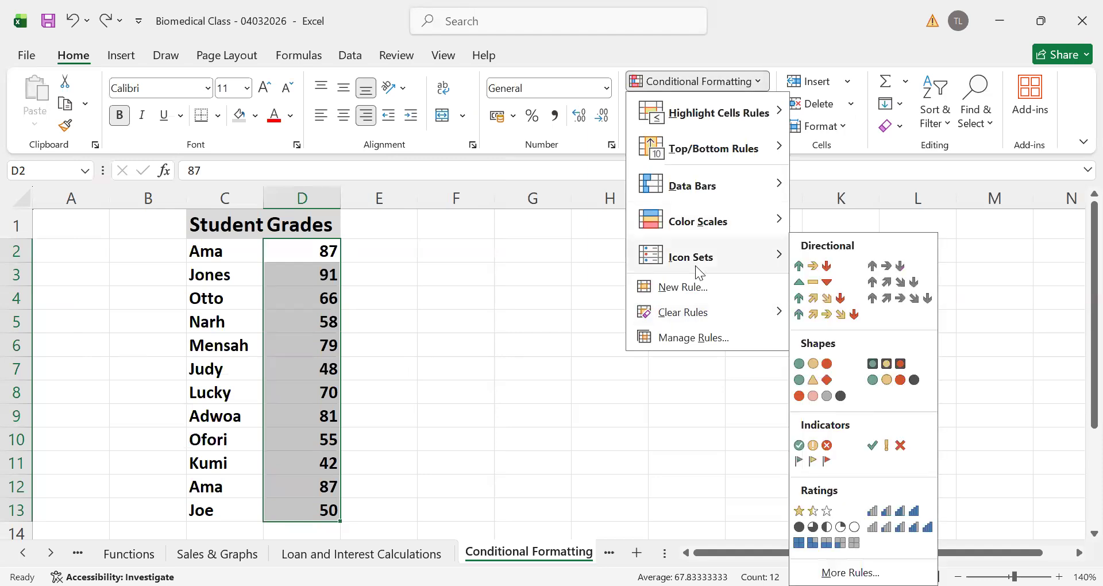
click(687, 336)
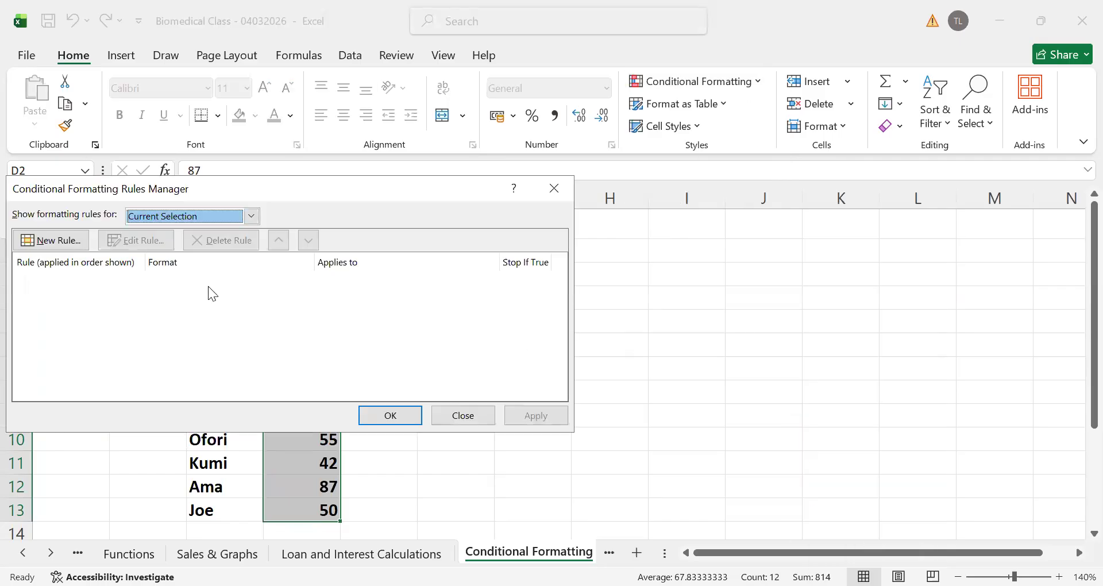
click(252, 216)
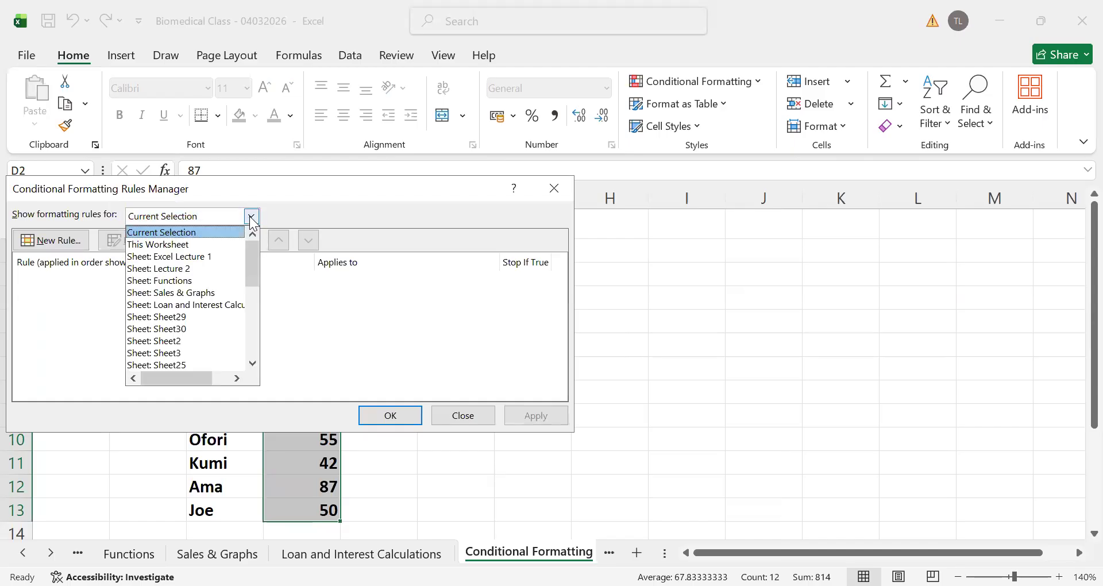
click(557, 189)
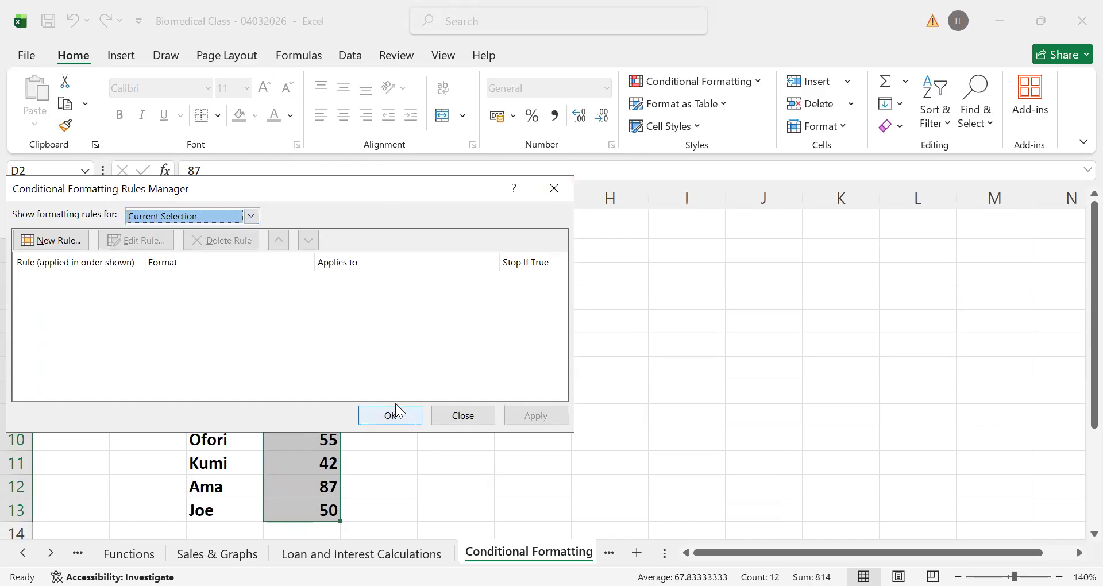
click(392, 426)
click(594, 395)
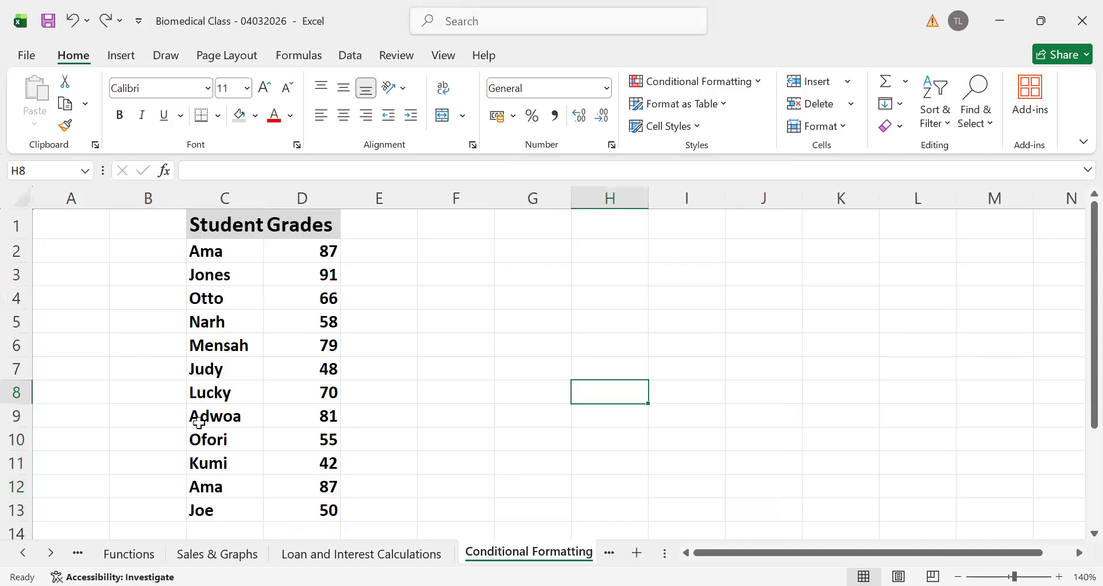
Try to apply a Greater Than highlight rule without a comparison value to the student names in C2:C13, and cancel it
drag(212, 248, 200, 507)
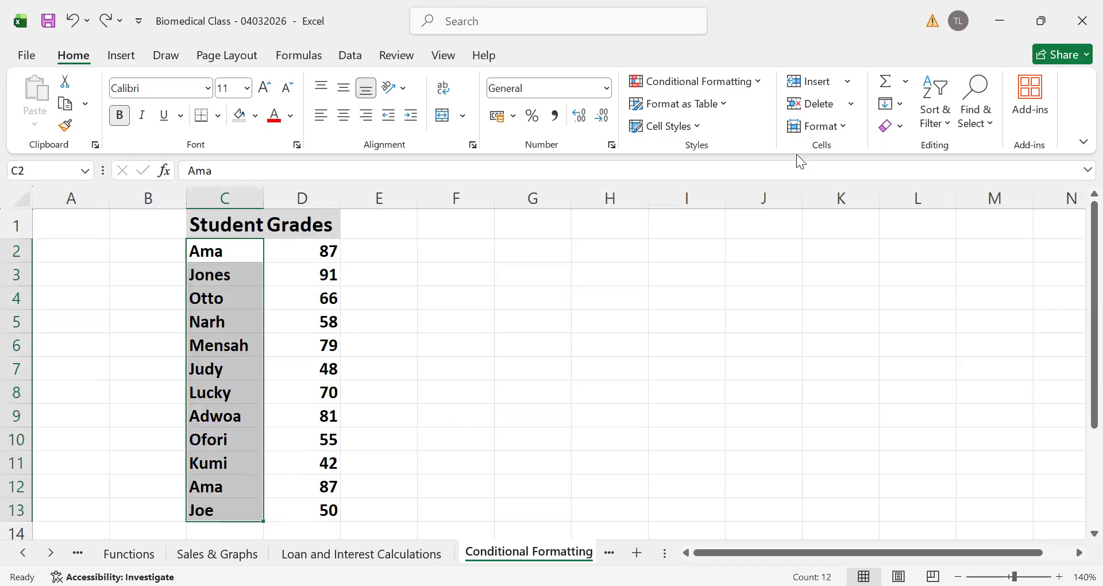
click(762, 82)
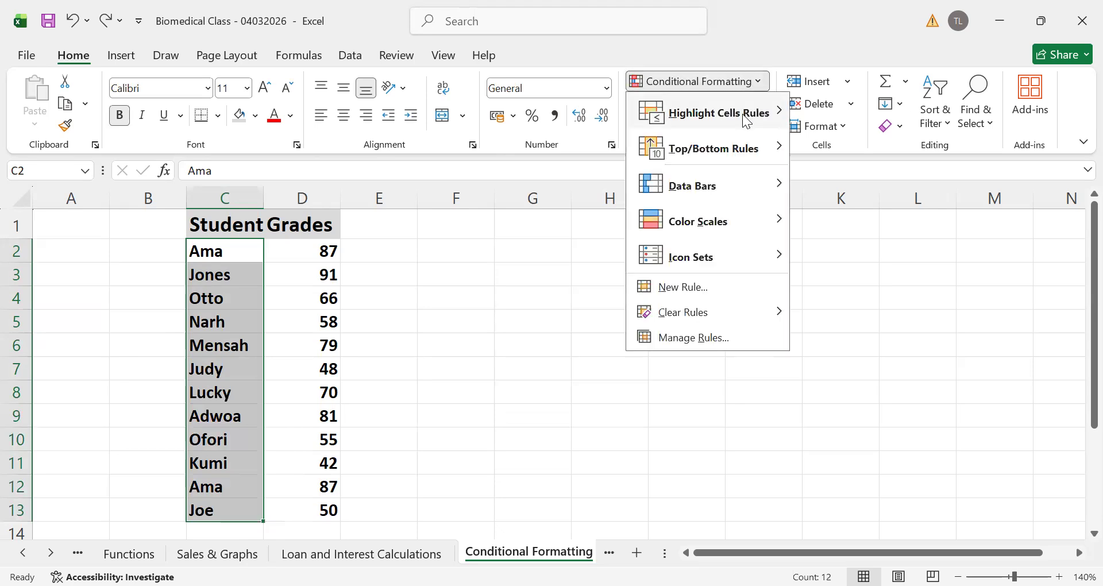
mouse_move(742, 114)
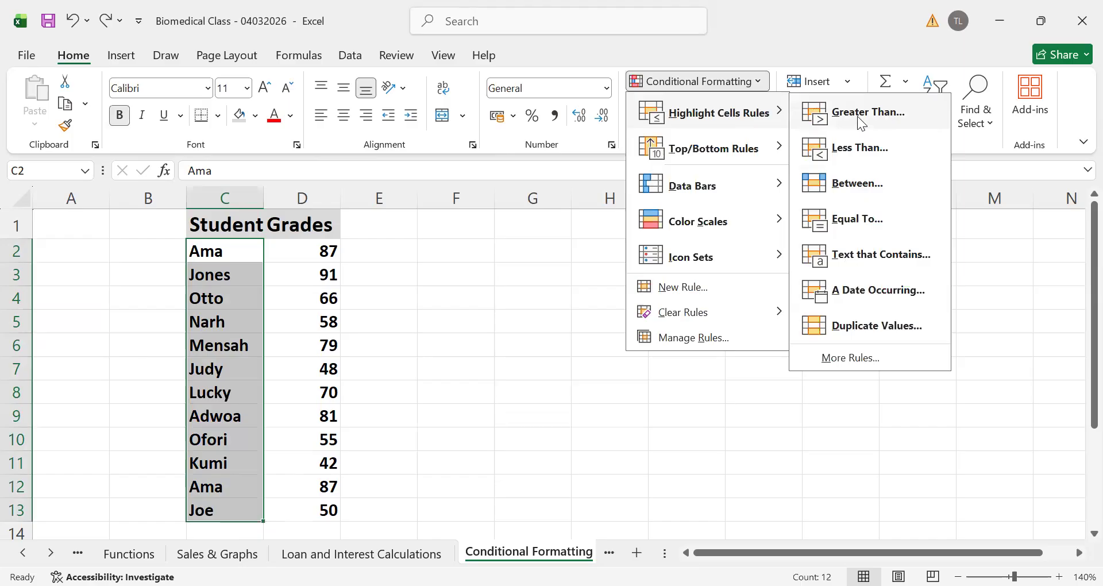
click(857, 116)
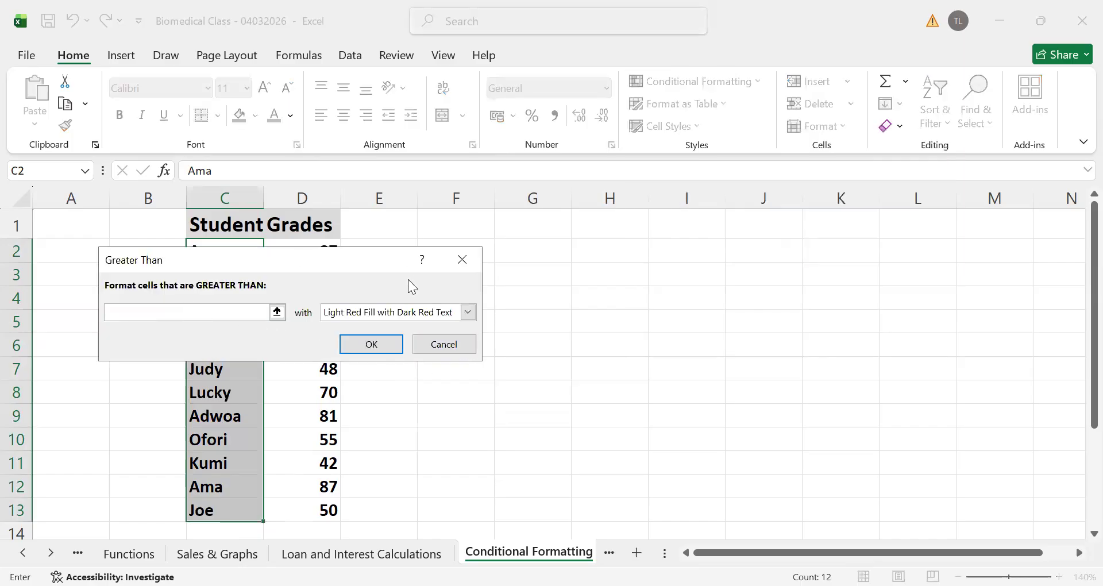
click(367, 348)
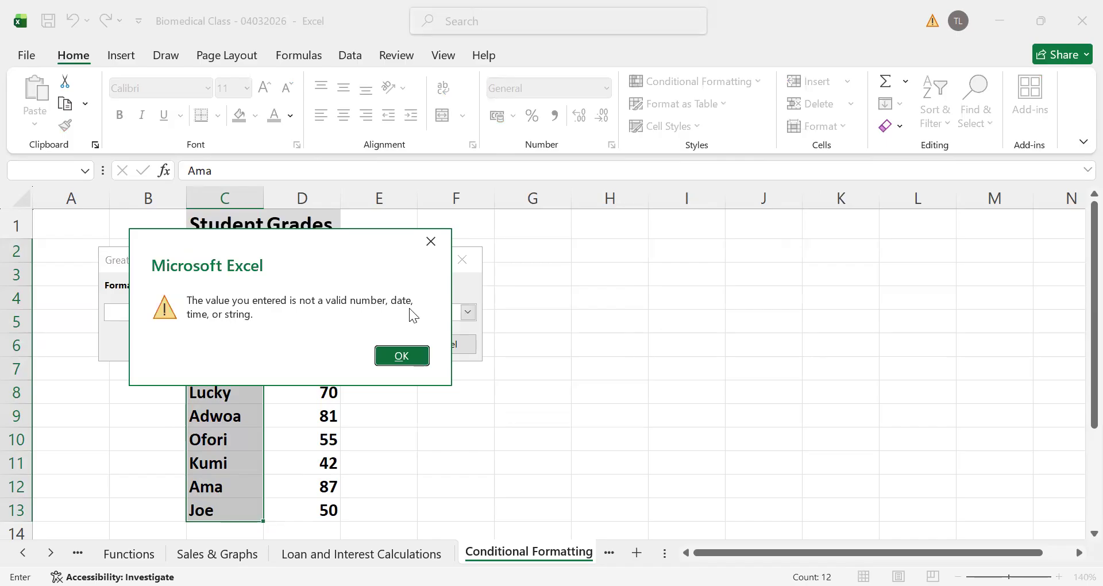
click(400, 356)
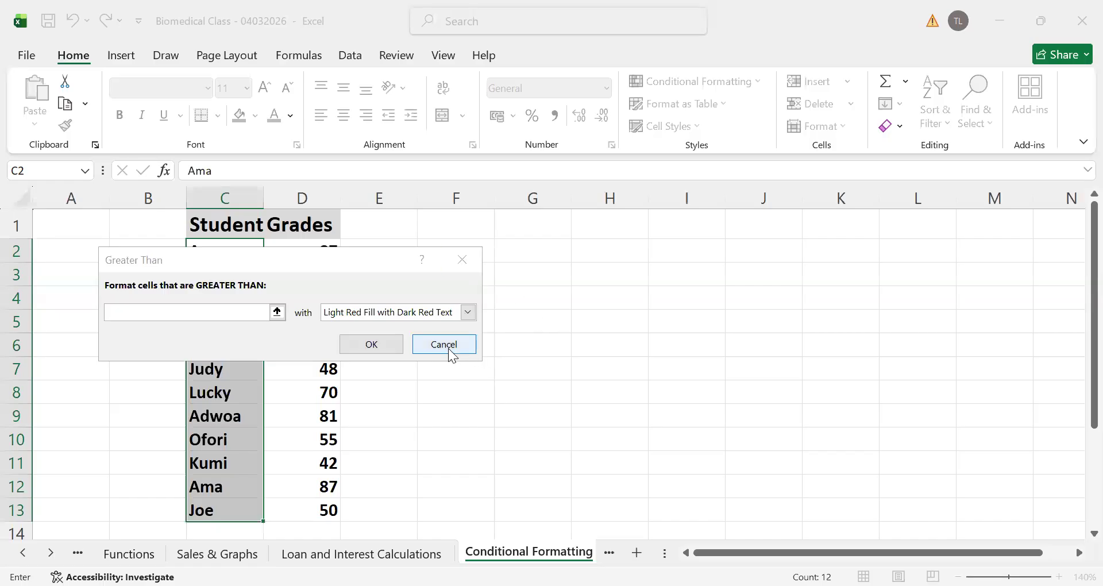
key(Escape)
click(590, 347)
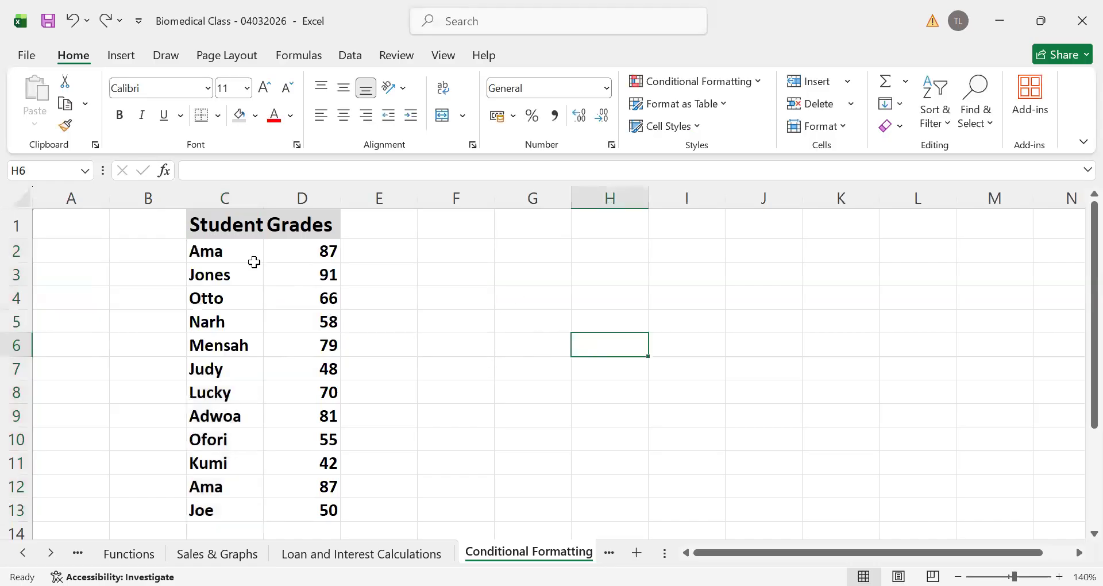
Highlight duplicate student names in C2:C13 with light red fill and dark red text
drag(217, 248, 185, 520)
click(207, 463)
drag(227, 292, 198, 501)
click(211, 259)
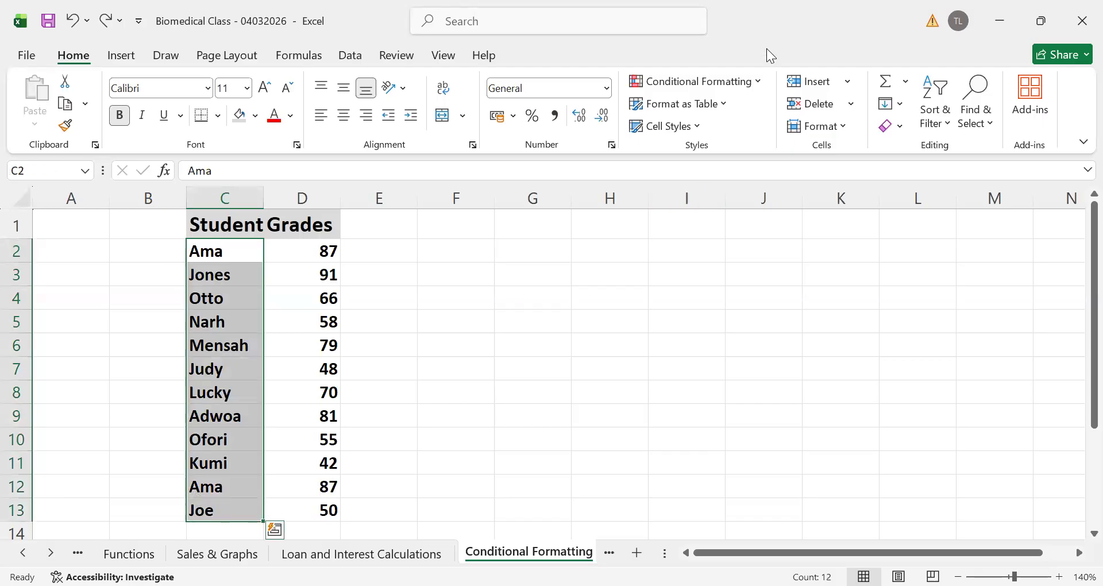
click(759, 82)
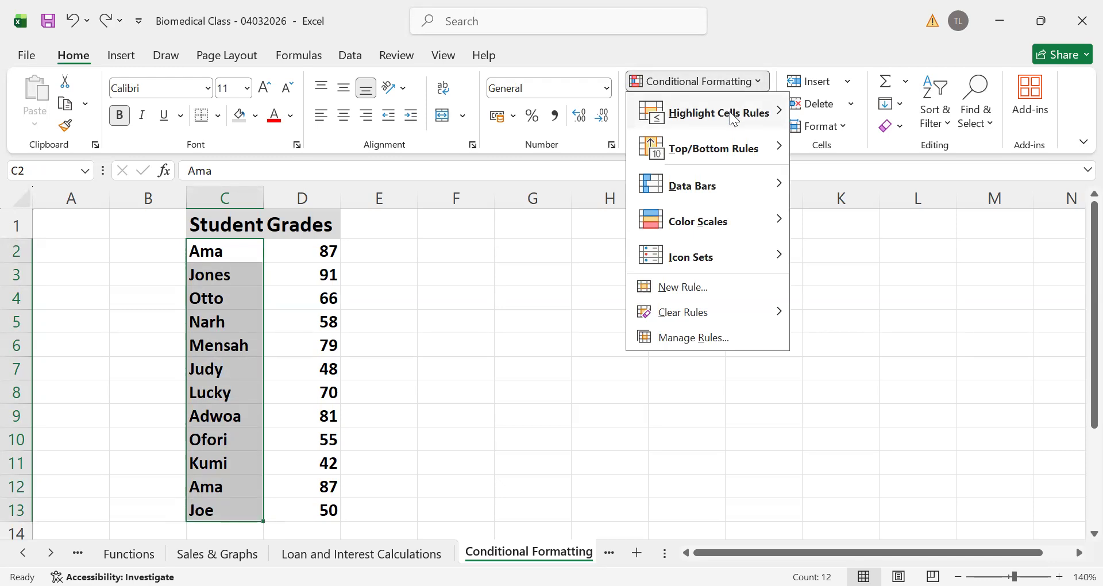
mouse_move(729, 112)
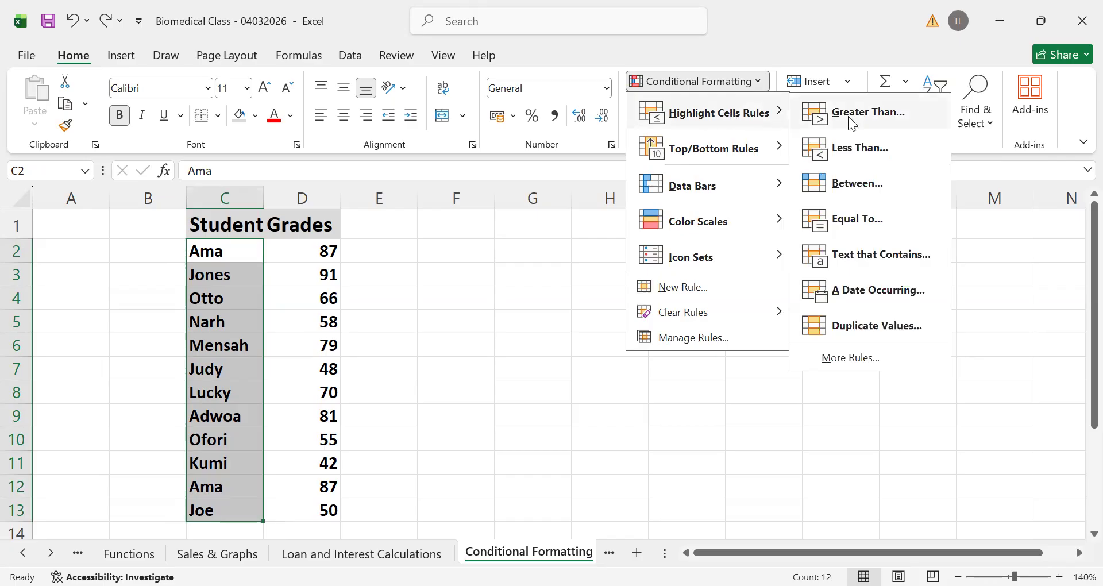
click(875, 327)
click(329, 332)
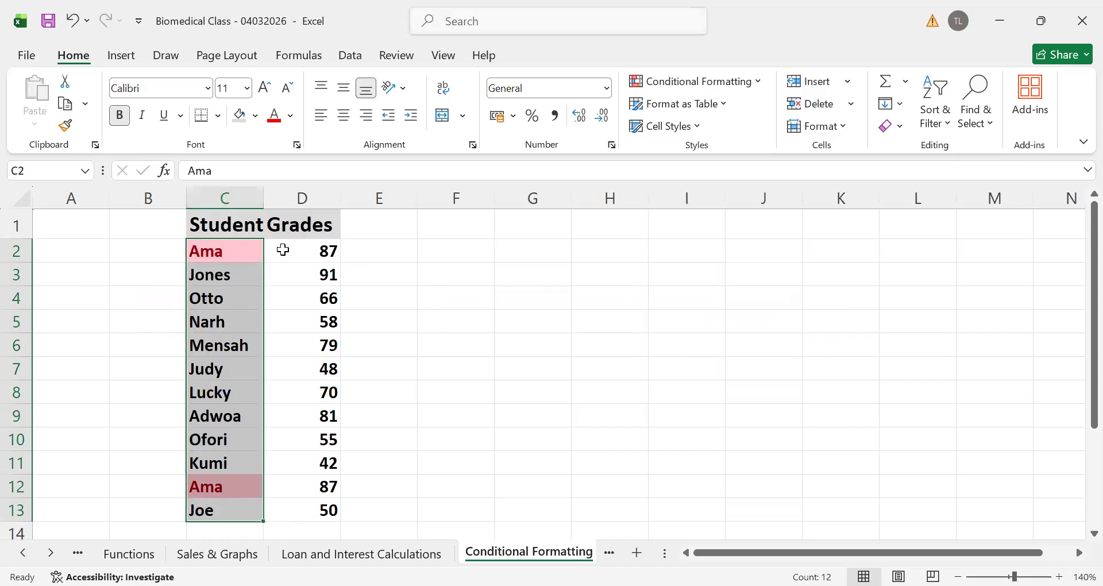
Compare the highlighted student names in C2 and C12 with their grades in D2 and D12
click(245, 256)
click(330, 251)
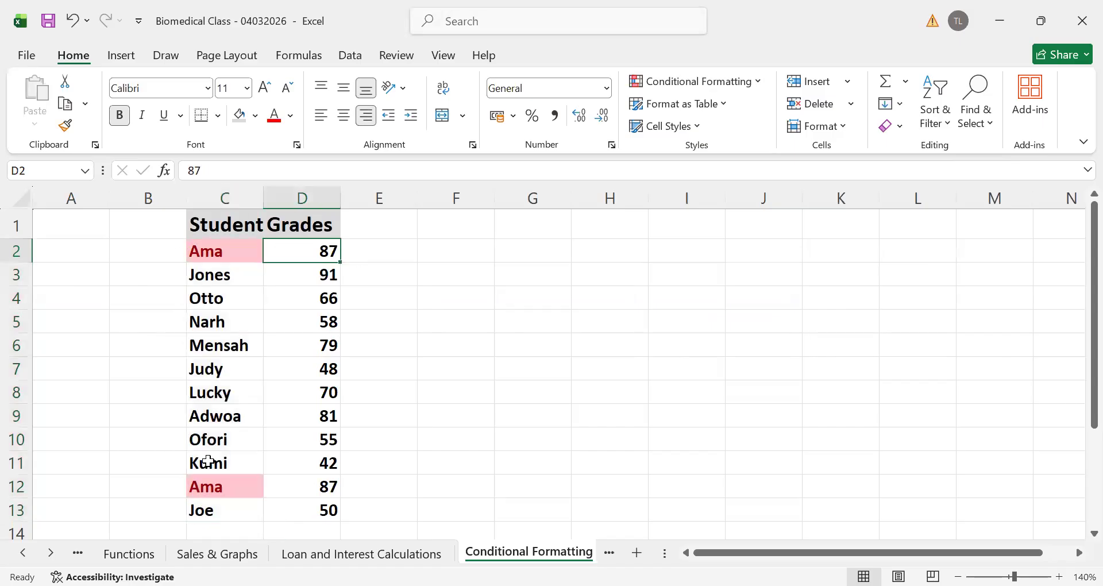
click(203, 485)
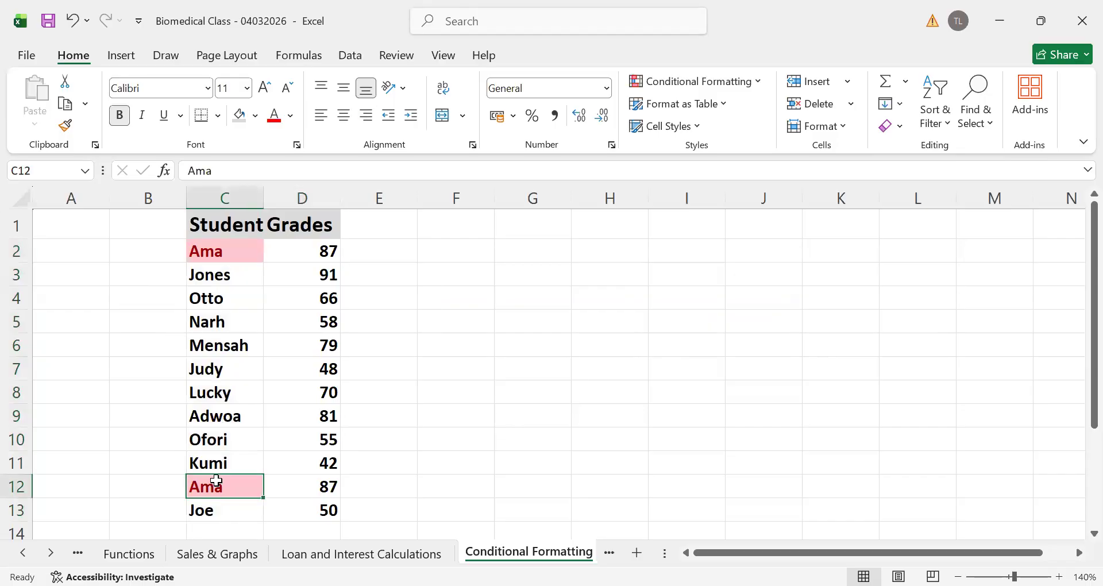
click(324, 489)
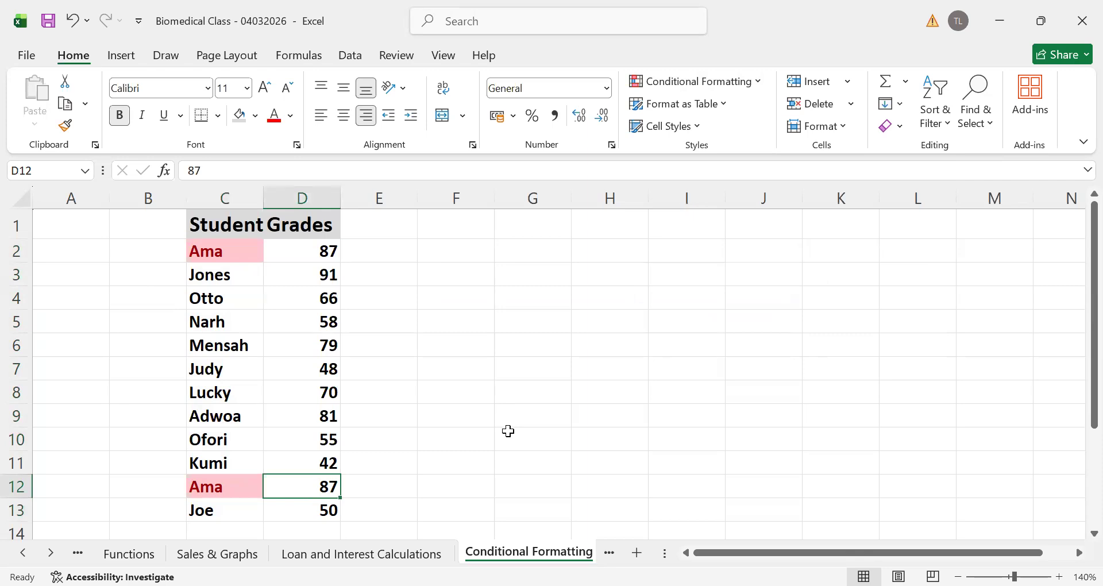
click(606, 390)
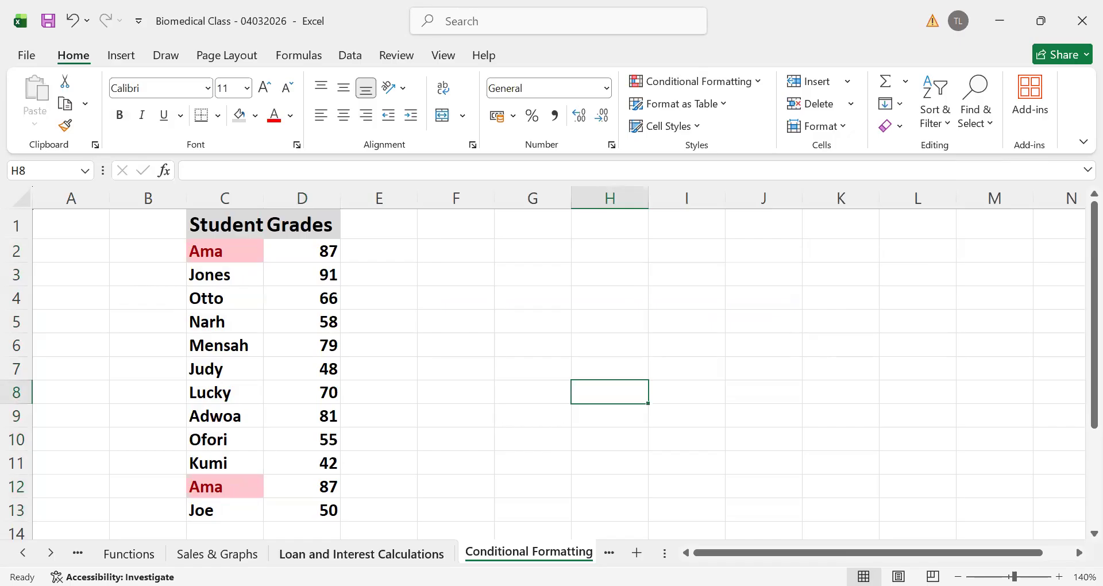
Switch to the Loan and Interest Calculations sheet and inspect the interest and total formulas in B20:B25
click(361, 554)
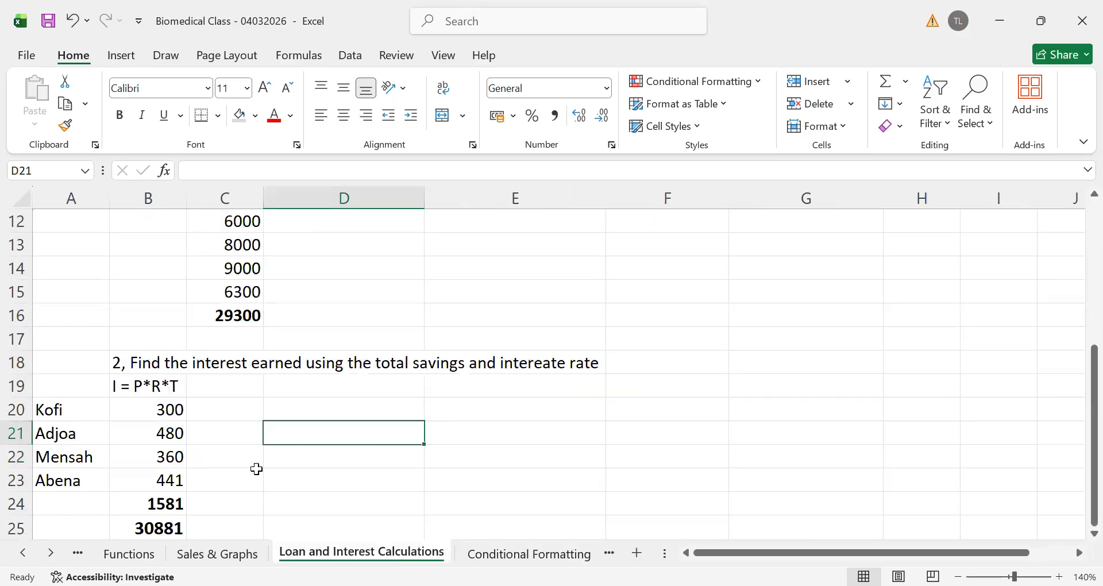
click(163, 488)
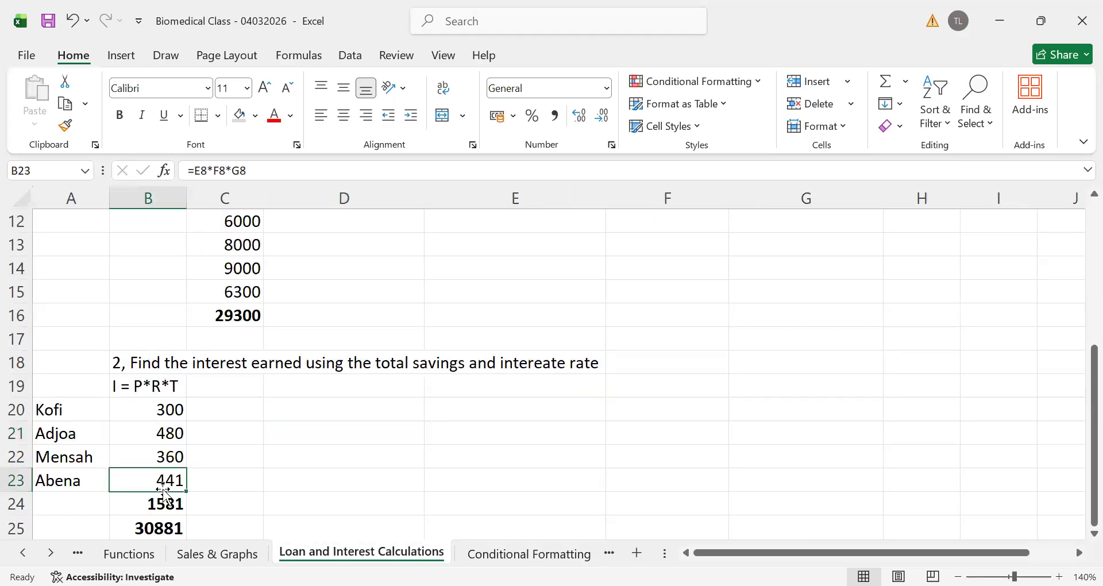
click(150, 529)
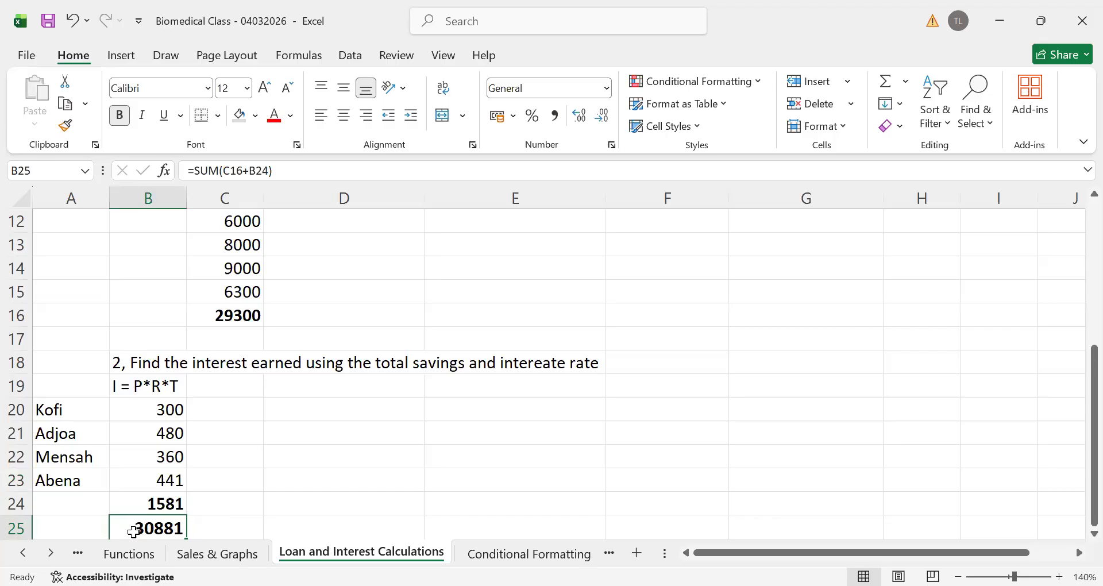
click(251, 496)
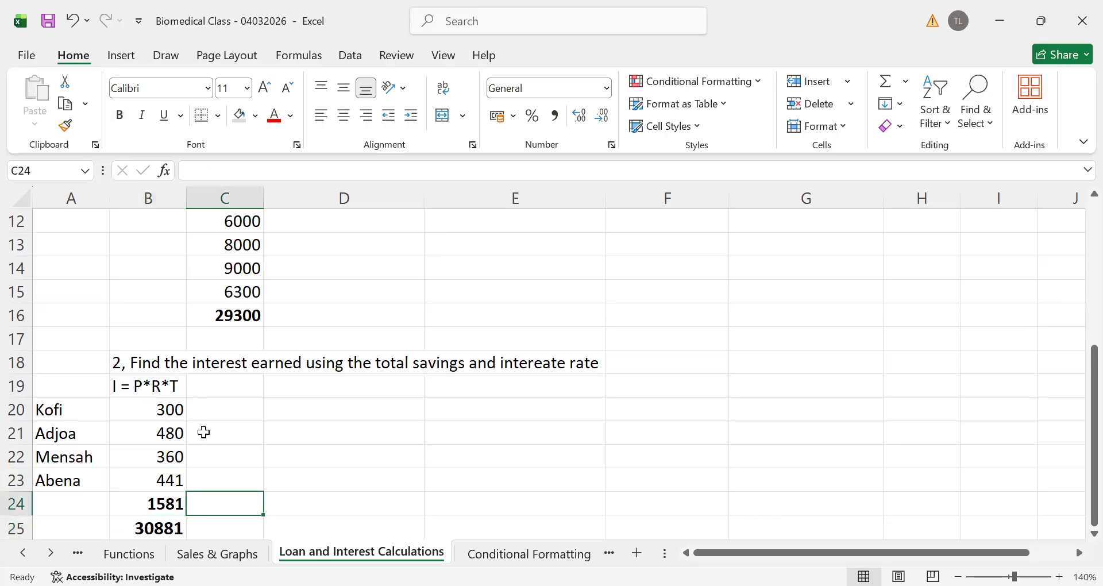
click(165, 410)
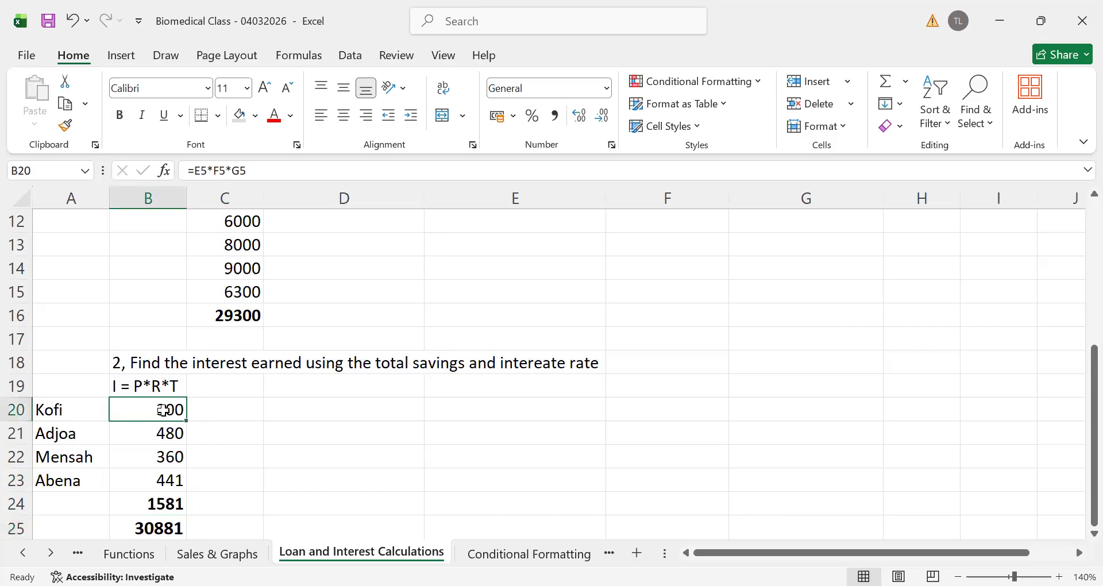
drag(165, 410, 155, 480)
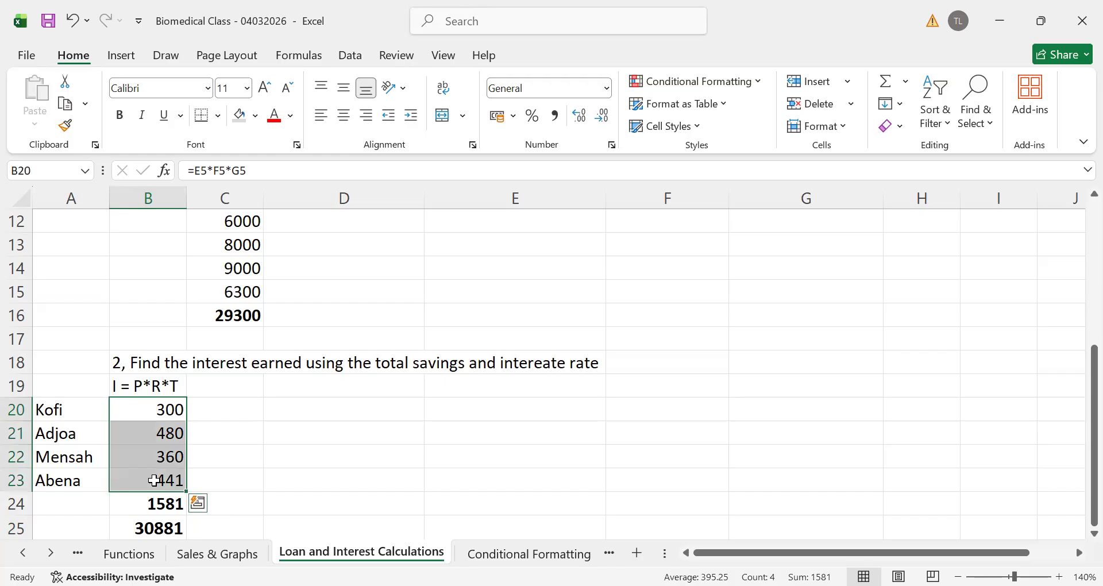
Enter another person's first name in A24, below the existing names in the interest list
click(51, 508)
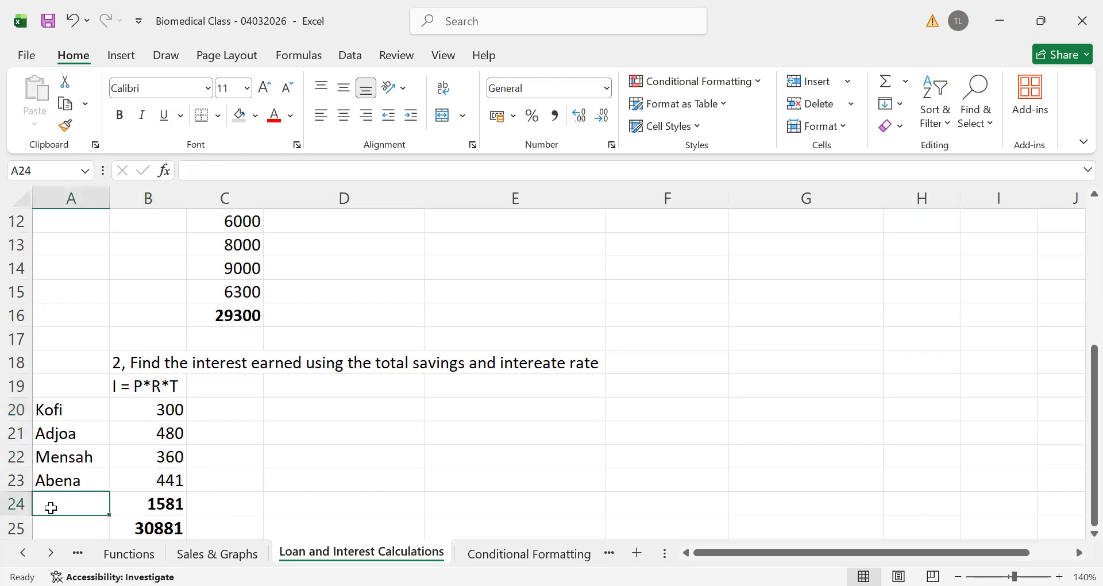
text(Joe)
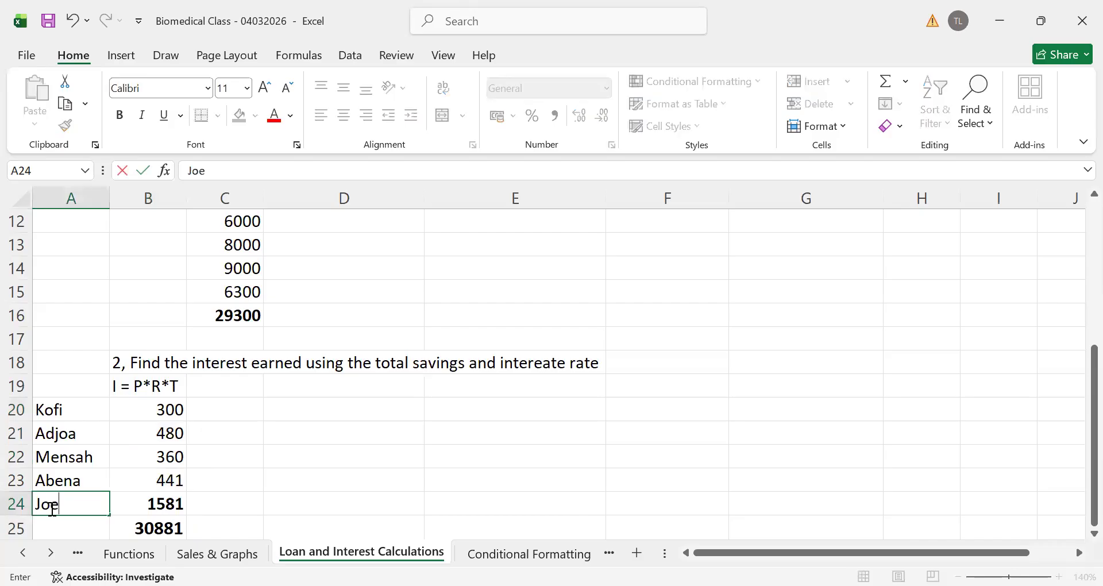
click(337, 433)
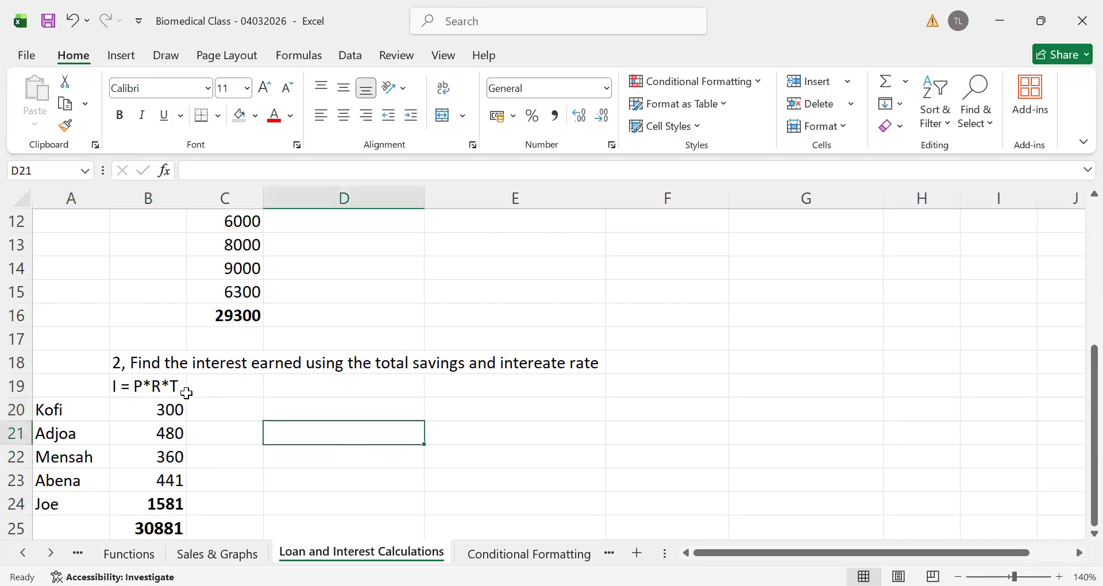
Highlight interest amounts in B20:B24 that are less than 1000 with light red fill and dark red text
drag(165, 408, 163, 506)
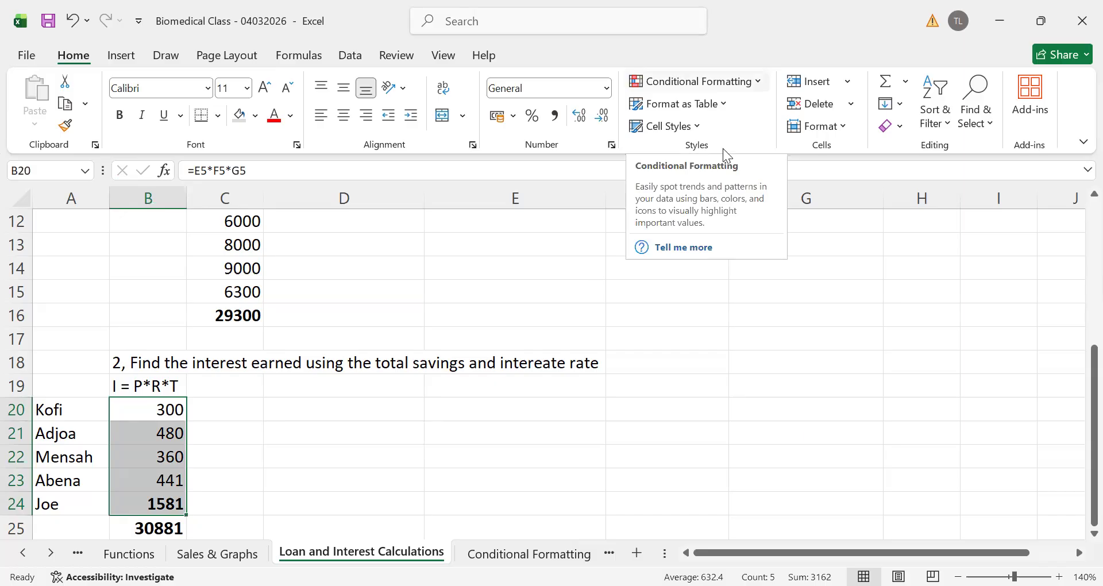
click(695, 81)
mouse_move(718, 112)
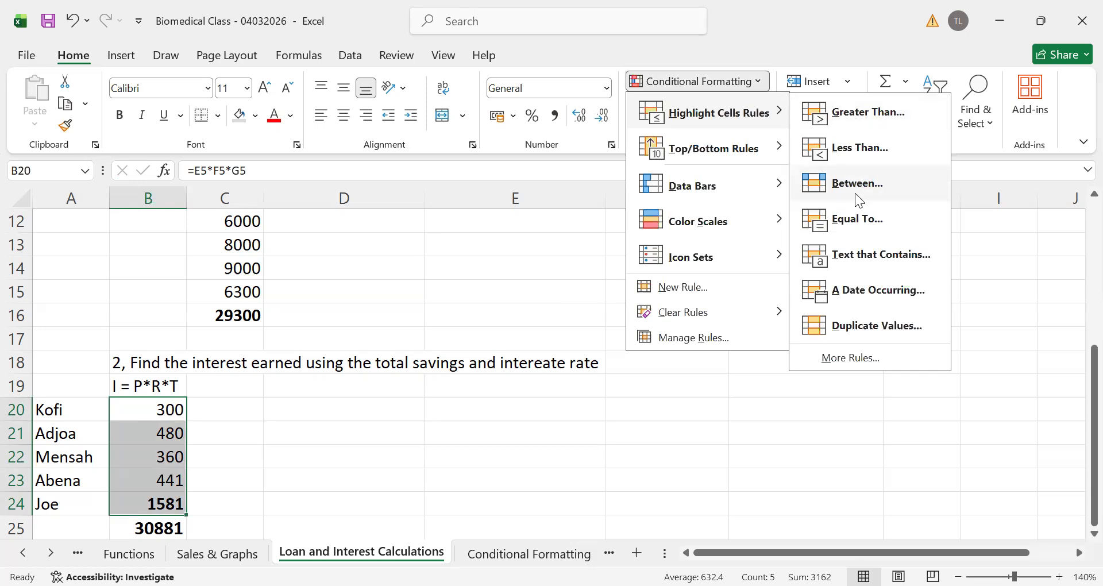
click(846, 148)
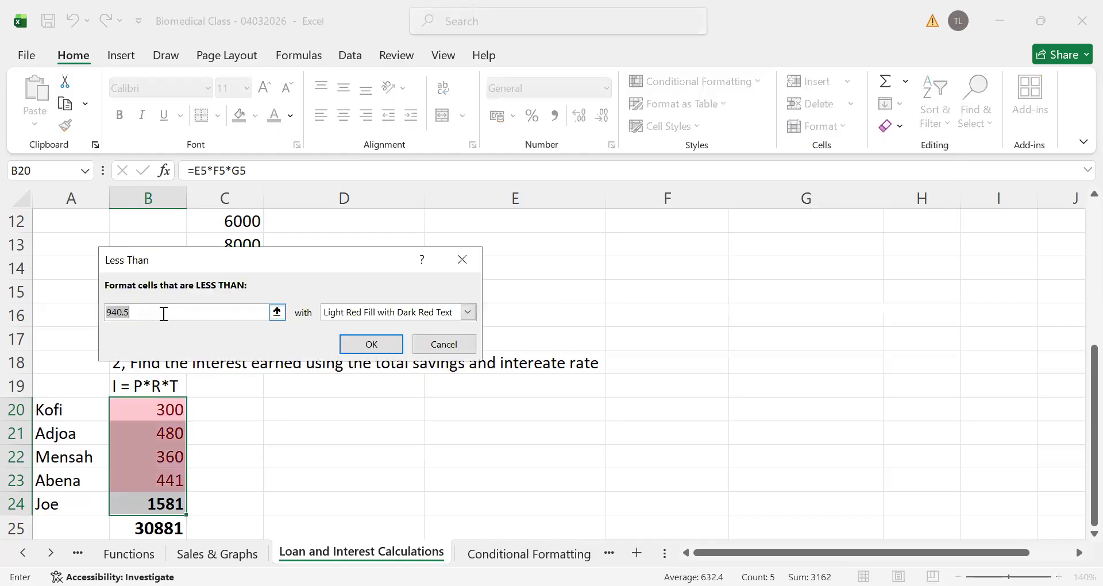
text(100)
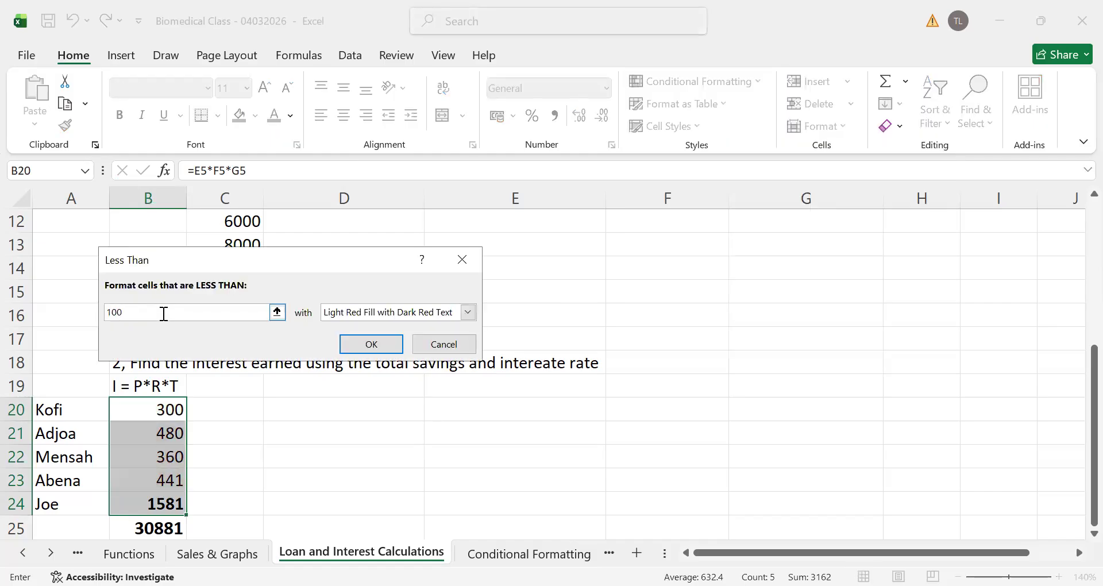
text(0)
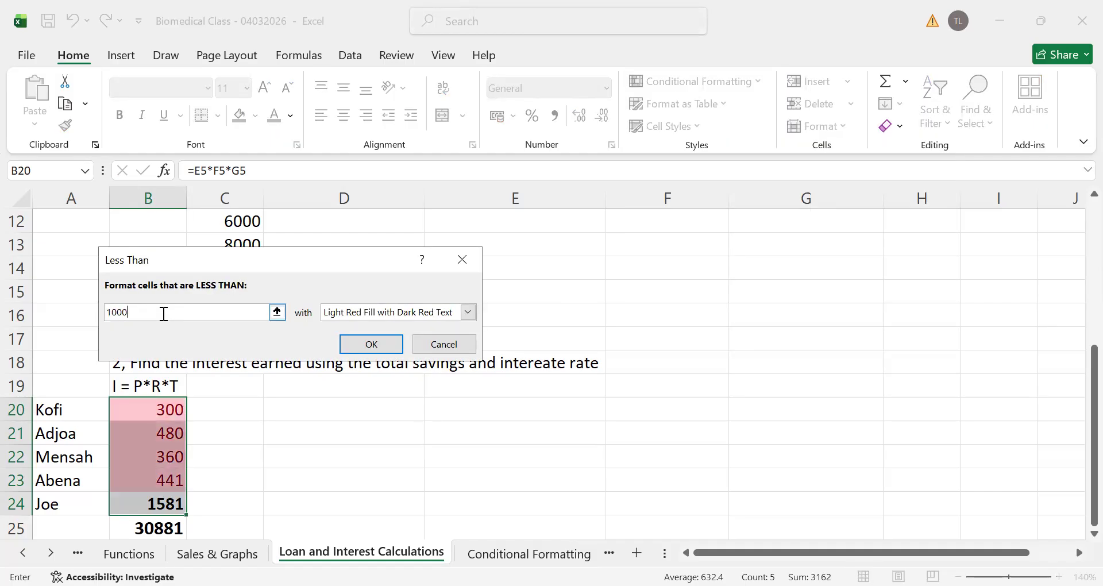
click(371, 344)
click(338, 472)
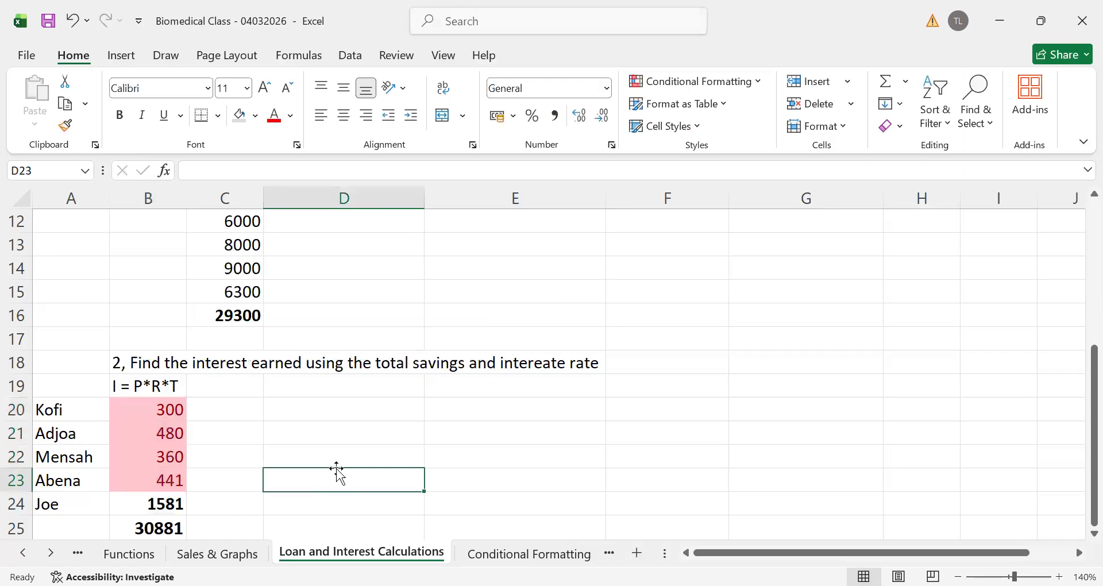
Review the names and highlighted interest amounts in A20:B23, and undo the Less Than rule on B20:B24
click(52, 407)
drag(108, 433, 152, 497)
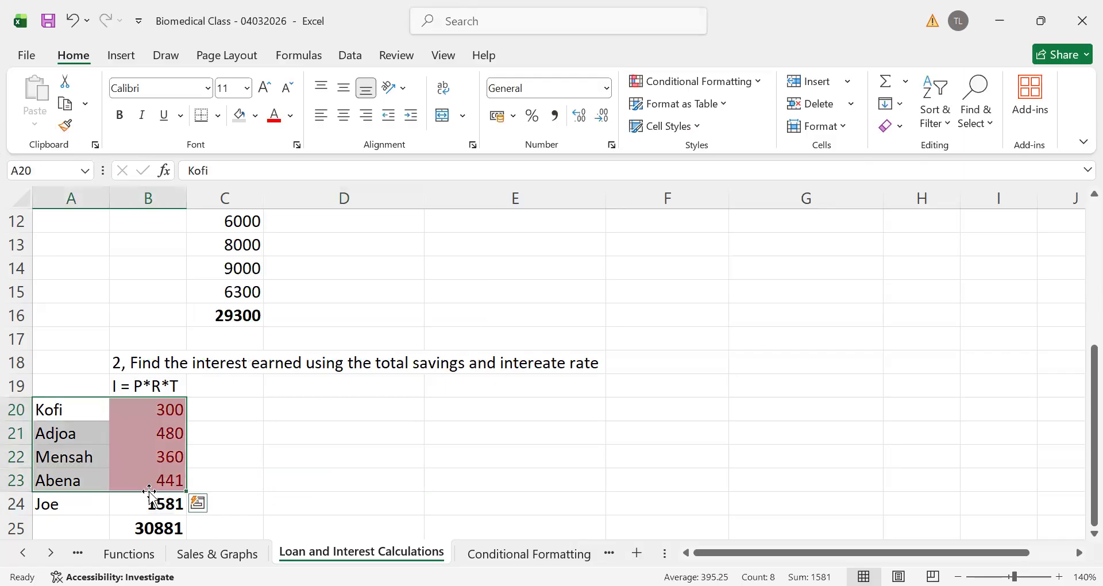
click(287, 438)
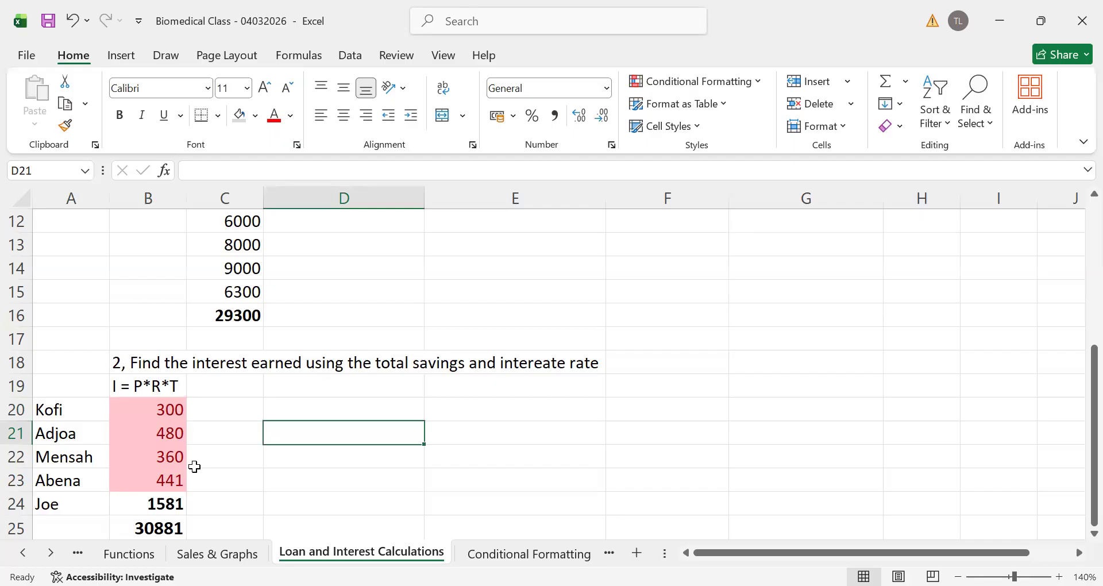
click(73, 26)
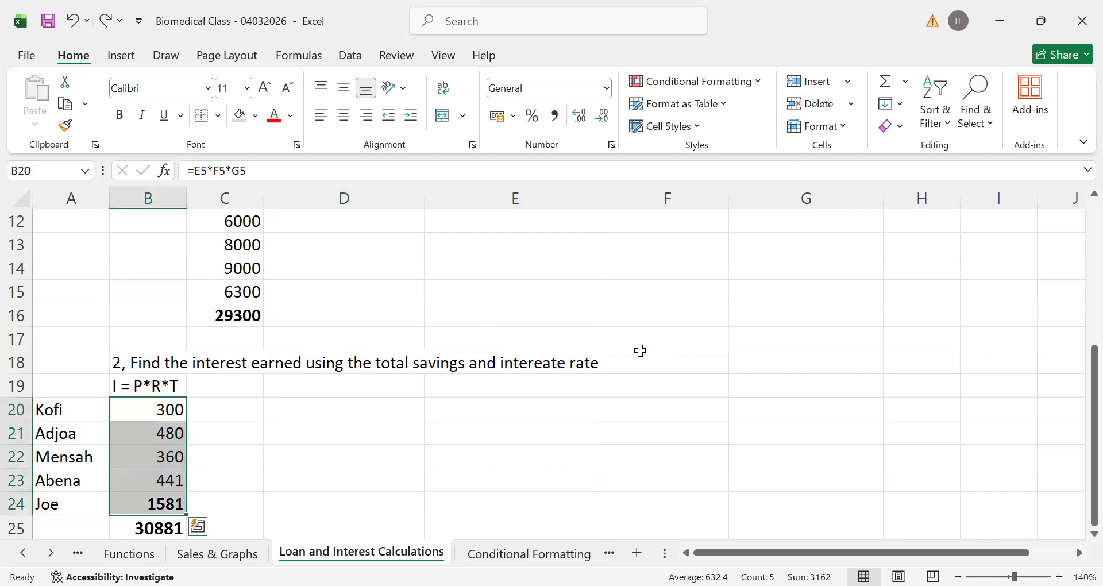
Highlight interest amounts in B20:B24 that are greater than 1000 with light red fill and dark red text
click(758, 85)
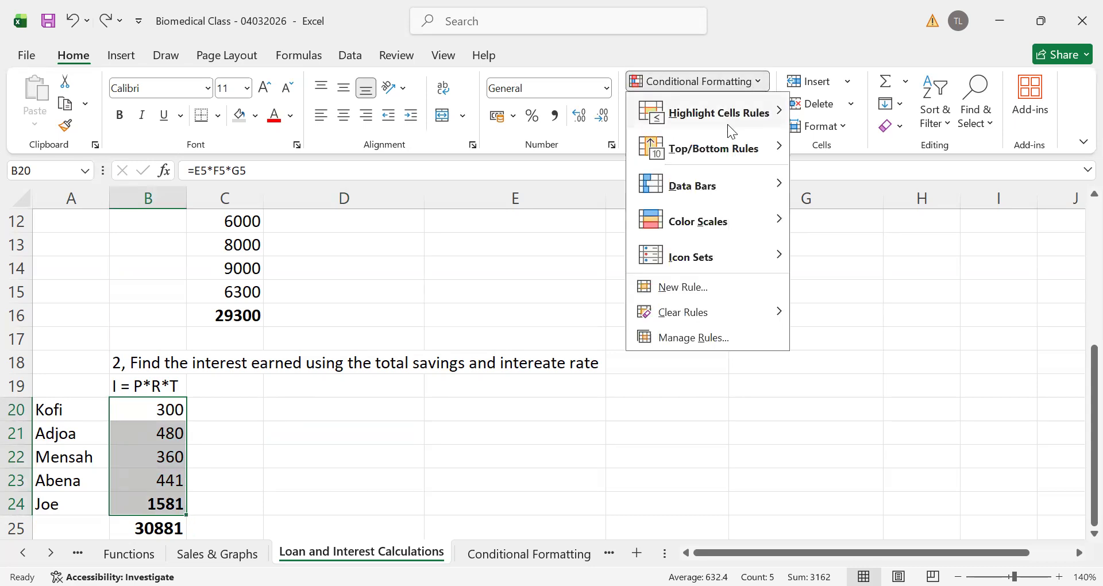
mouse_move(727, 125)
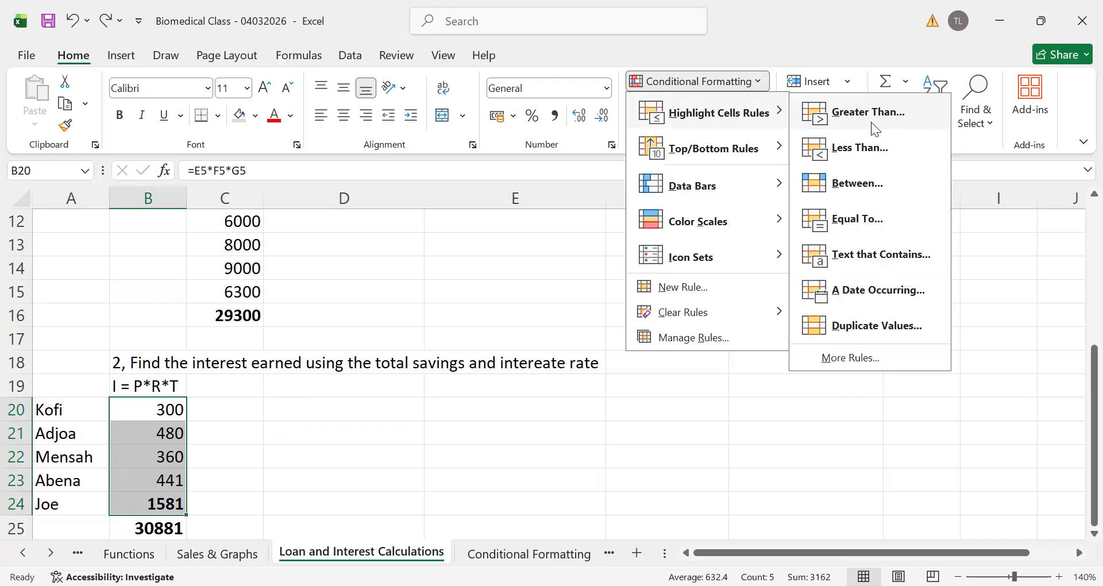
click(871, 122)
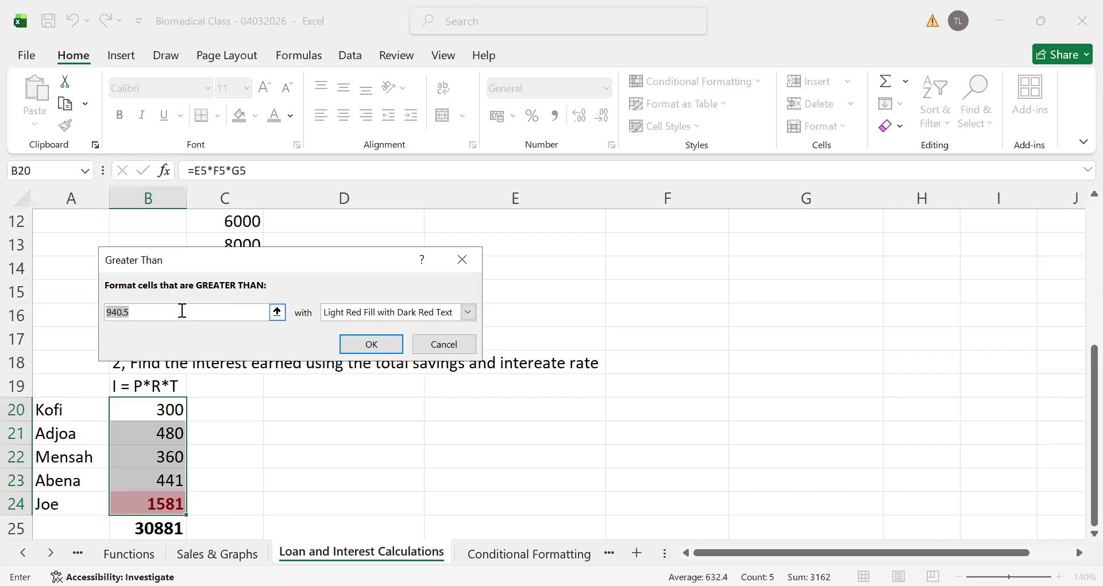
text(1000)
click(371, 349)
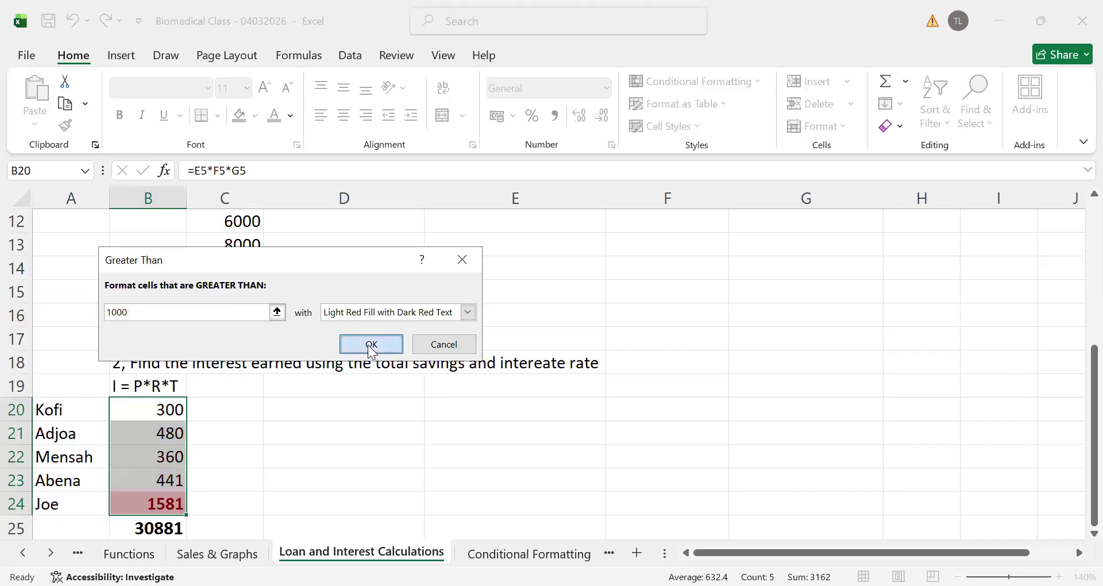
click(351, 507)
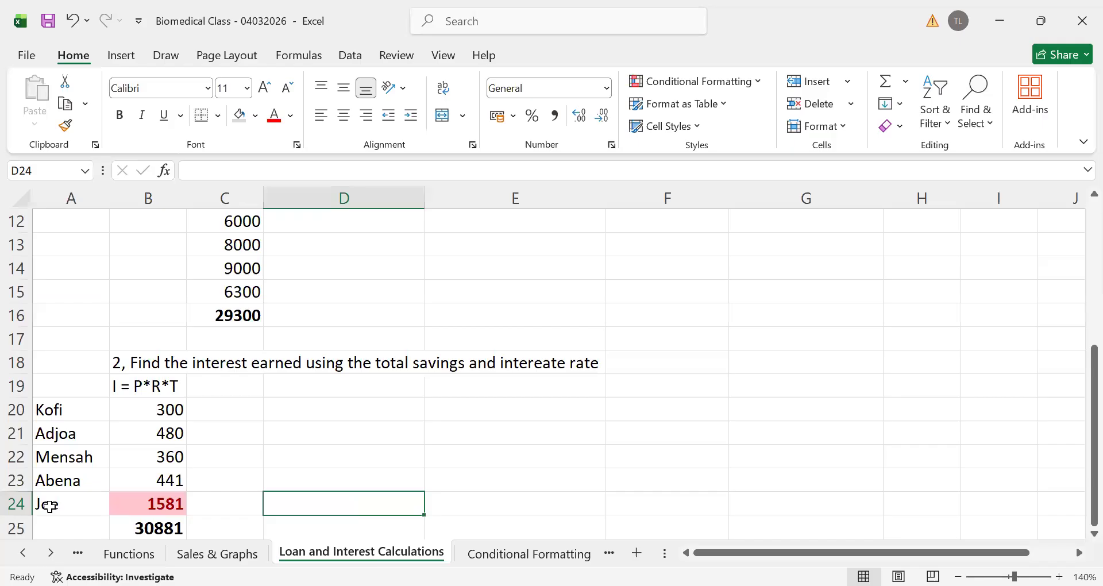
Check the name in A24 against the highlighted amount and its formula in B24
click(71, 499)
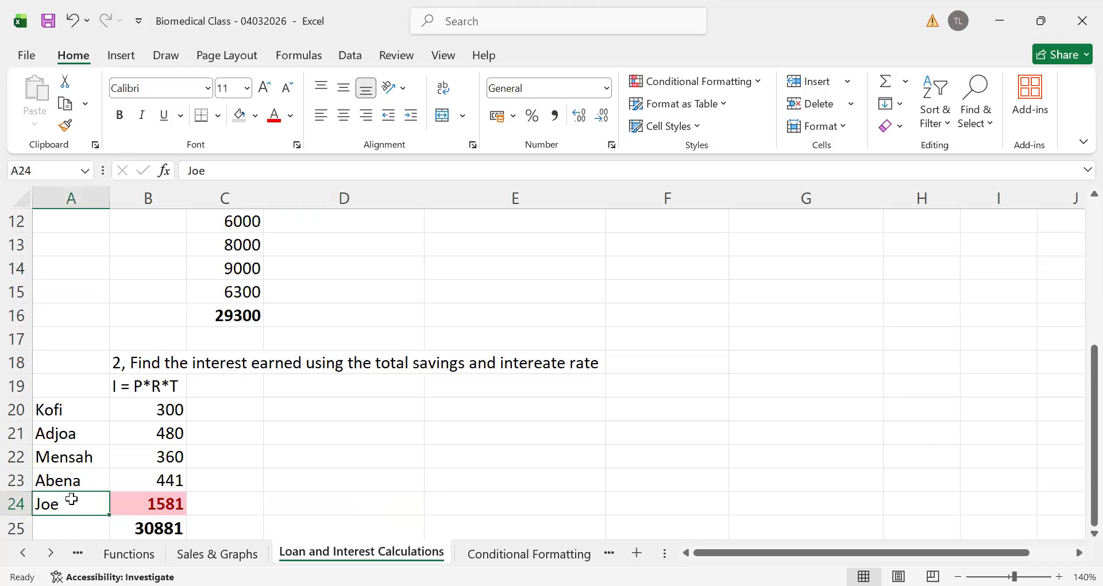
click(152, 507)
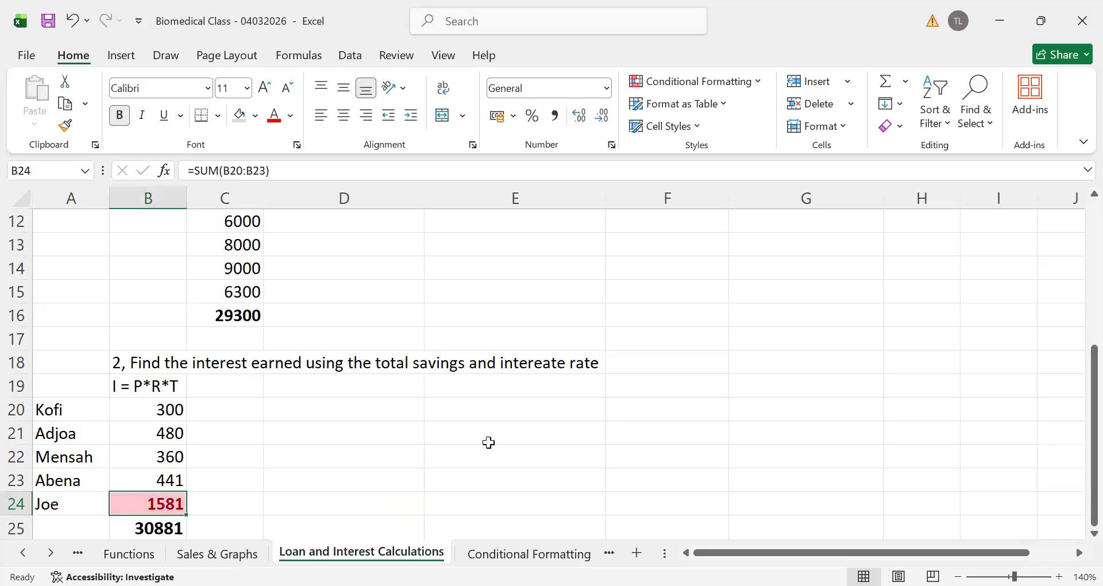
click(575, 439)
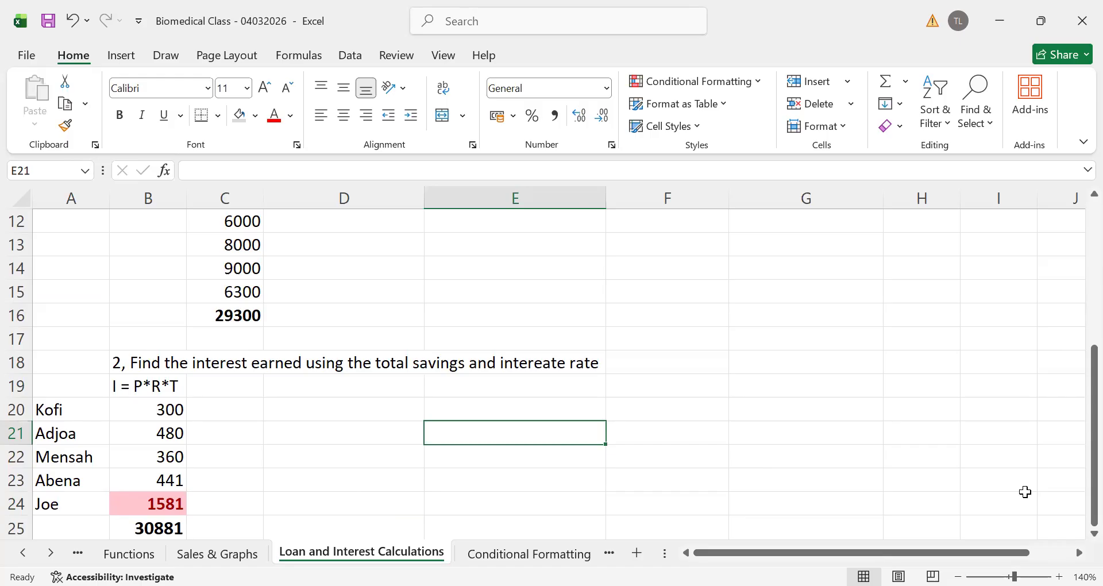
key(alt+Tab)
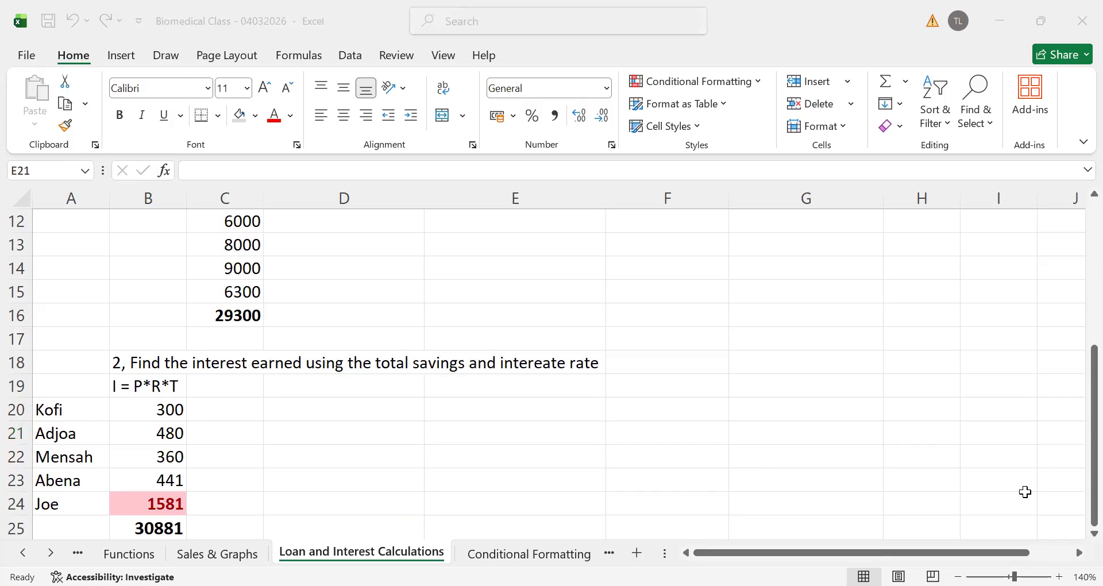